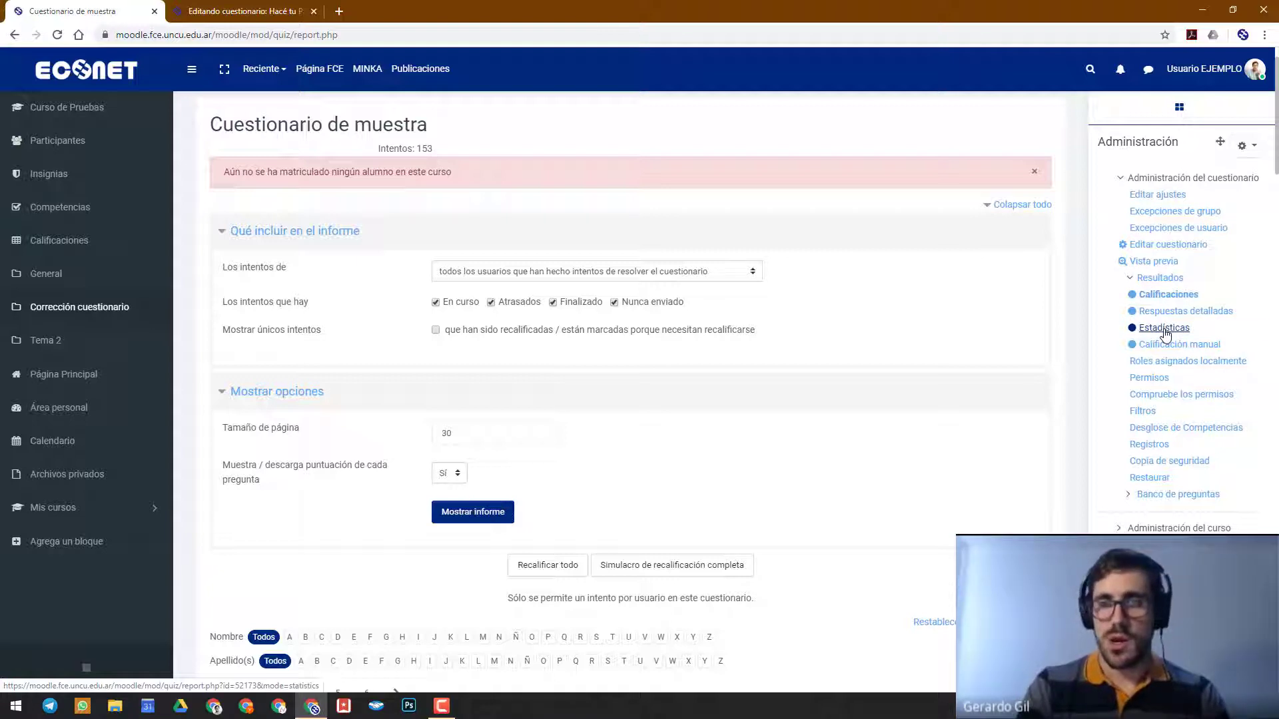
Open the quiz's Estadísticas report and review the averages, median, standard deviation and other overall figures under Información sobre el cuestionario
click(1164, 328)
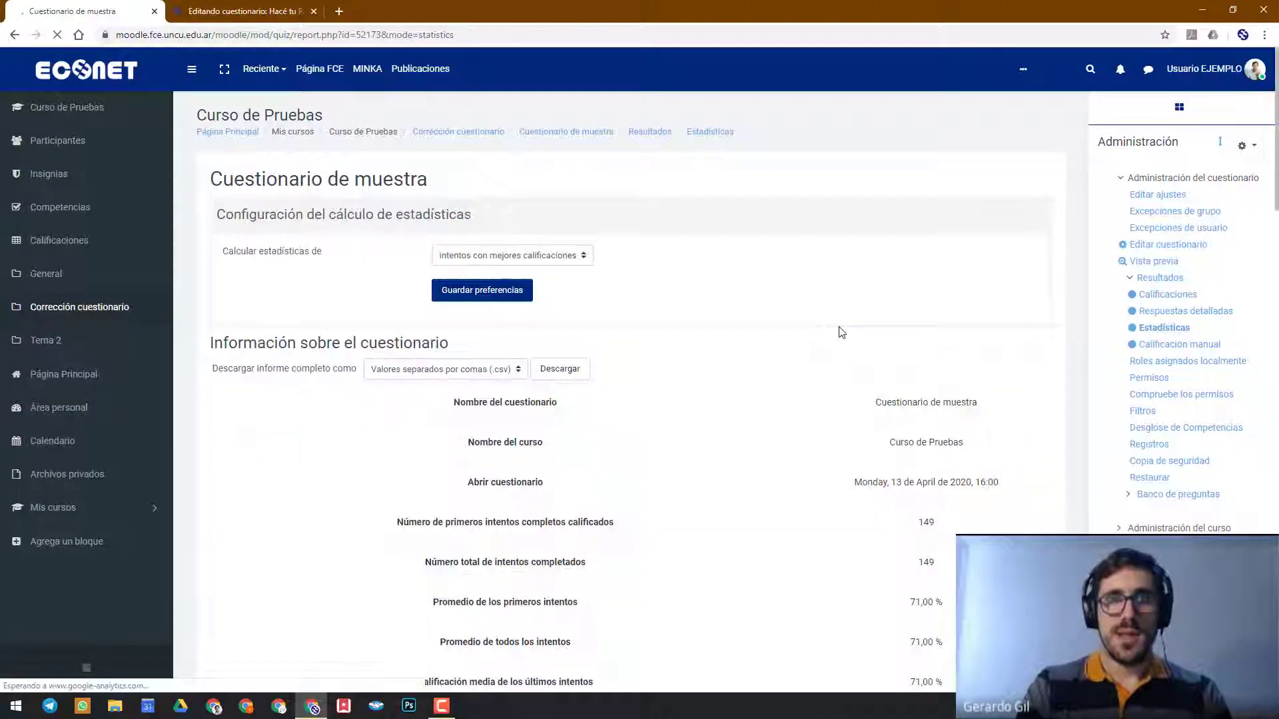
scroll(699, 317, down, 5)
scroll(699, 315, up, 3)
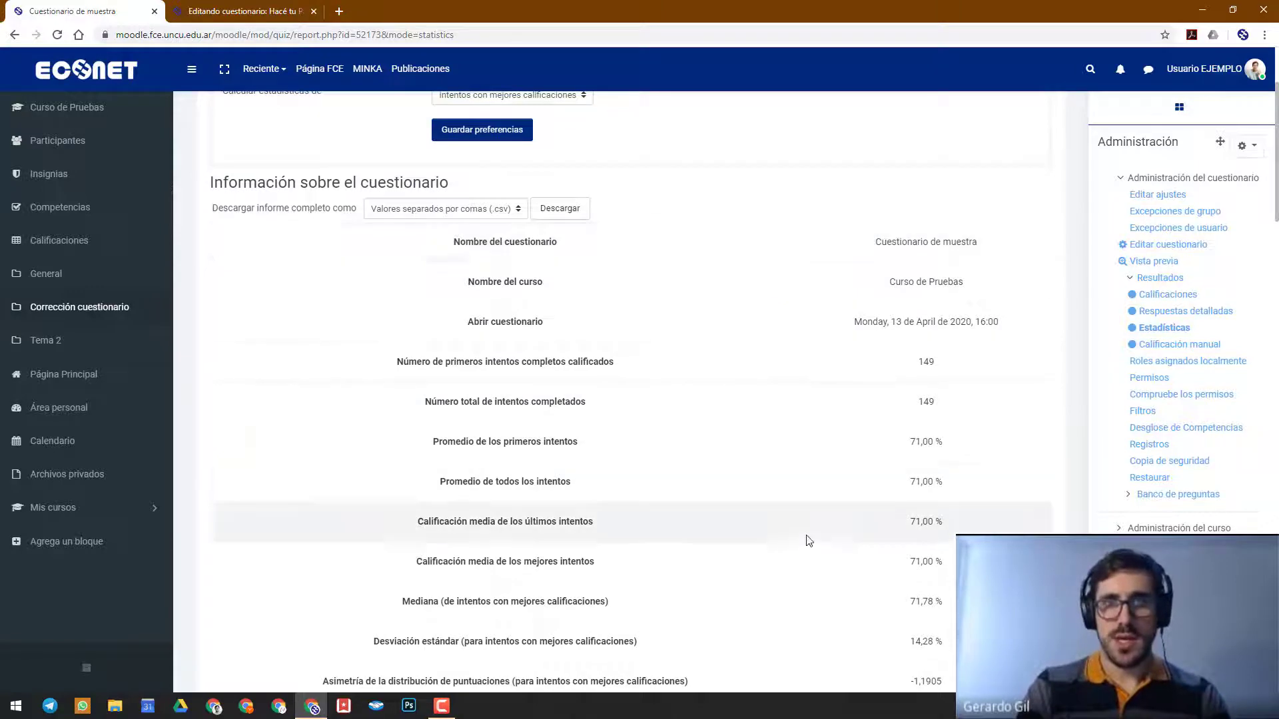
scroll(808, 538, down, 5)
scroll(807, 538, up, 1)
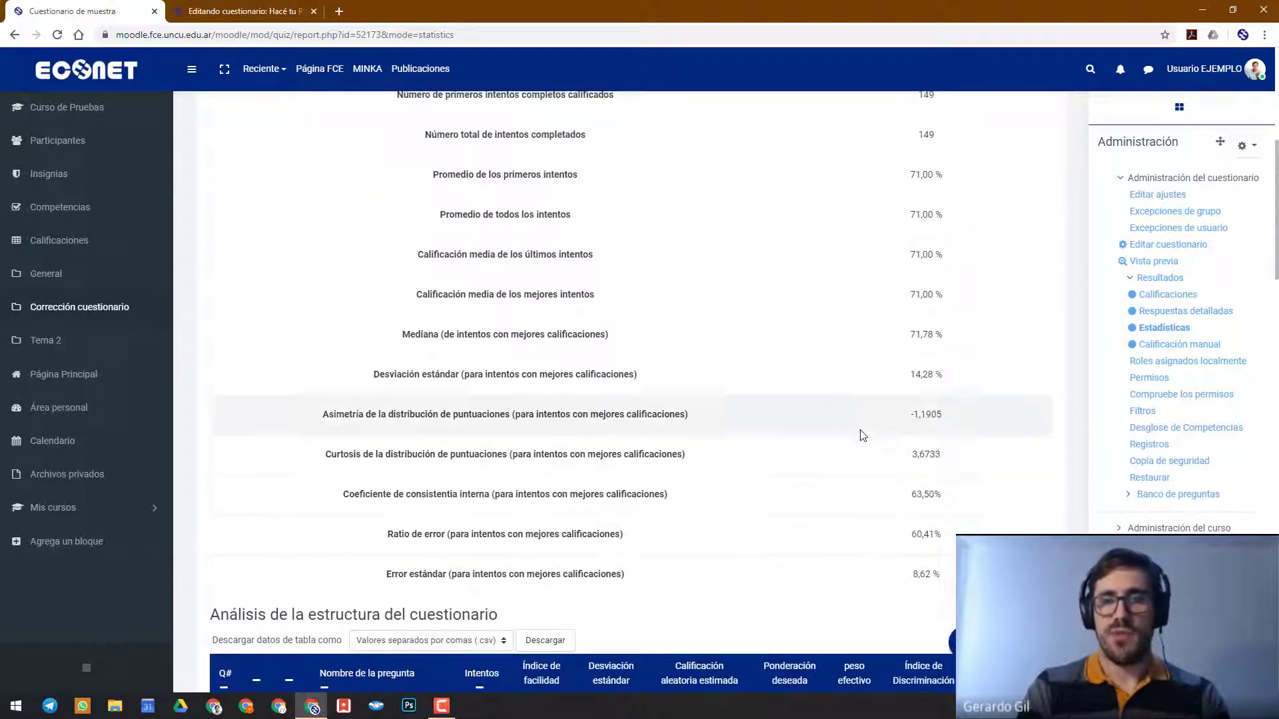
scroll(810, 533, up, 1)
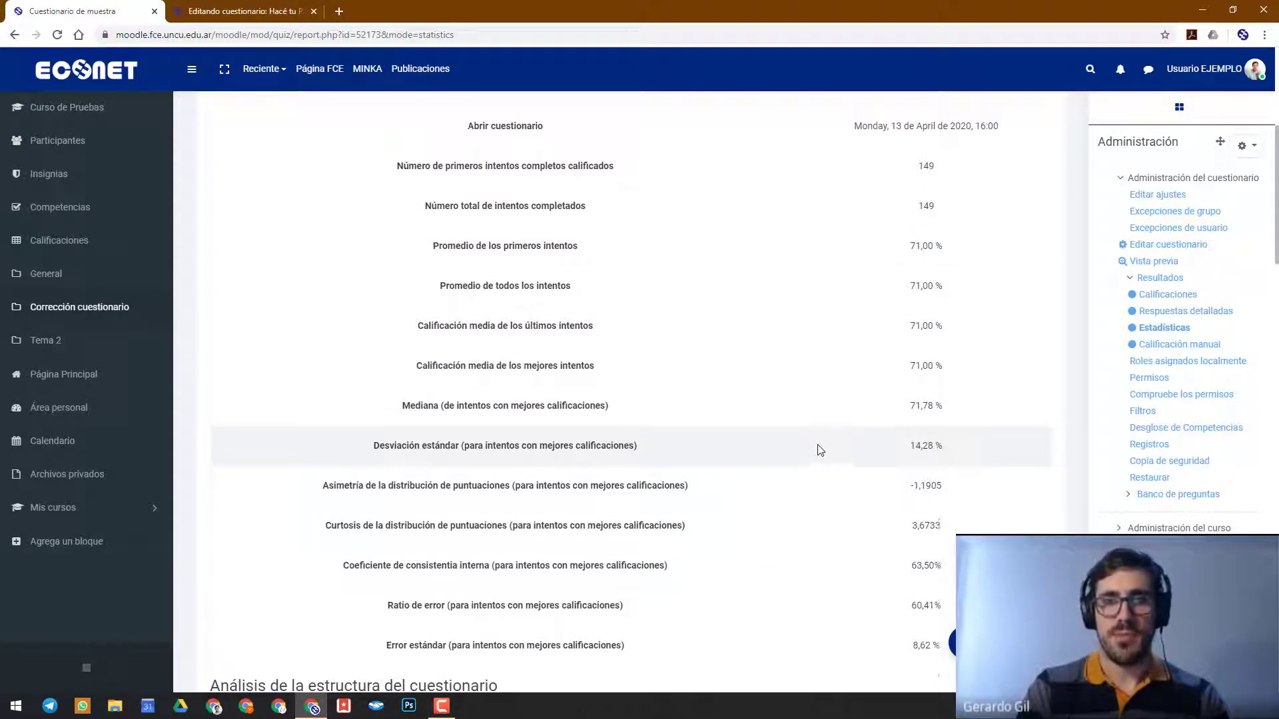
scroll(819, 448, up, 1)
scroll(819, 450, up, 1)
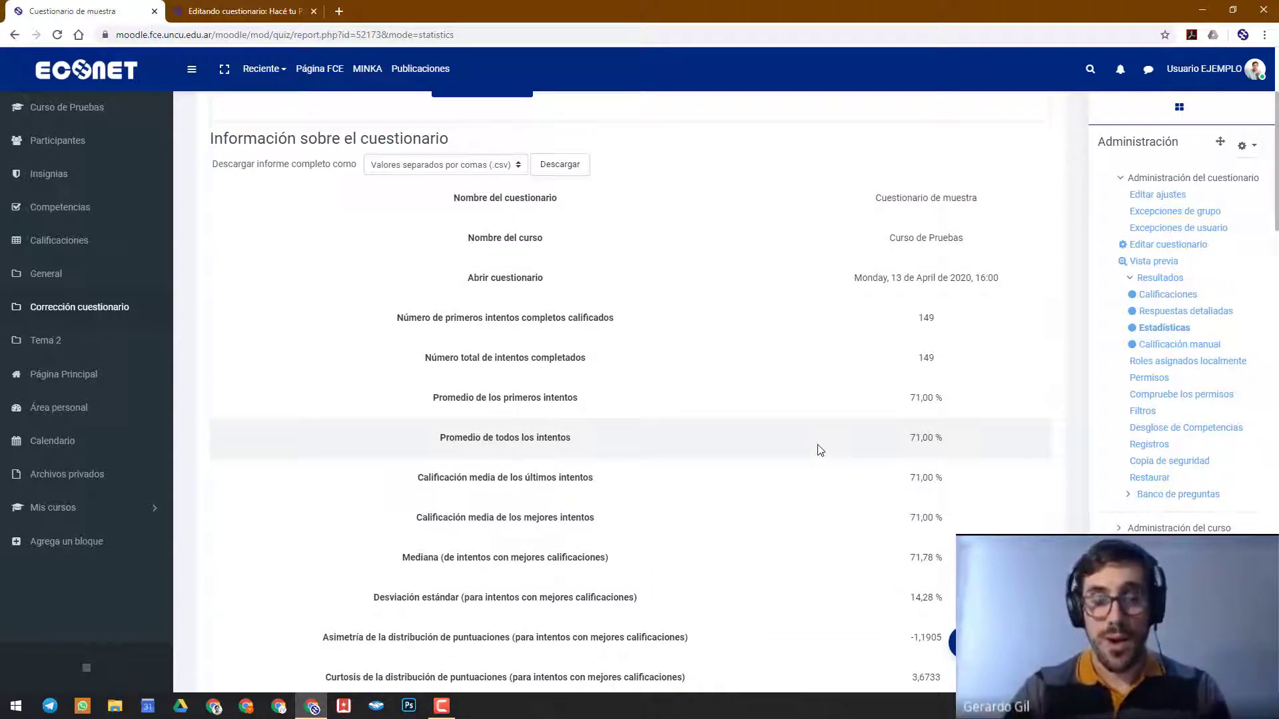
scroll(820, 450, down, 1)
scroll(820, 450, down, 3)
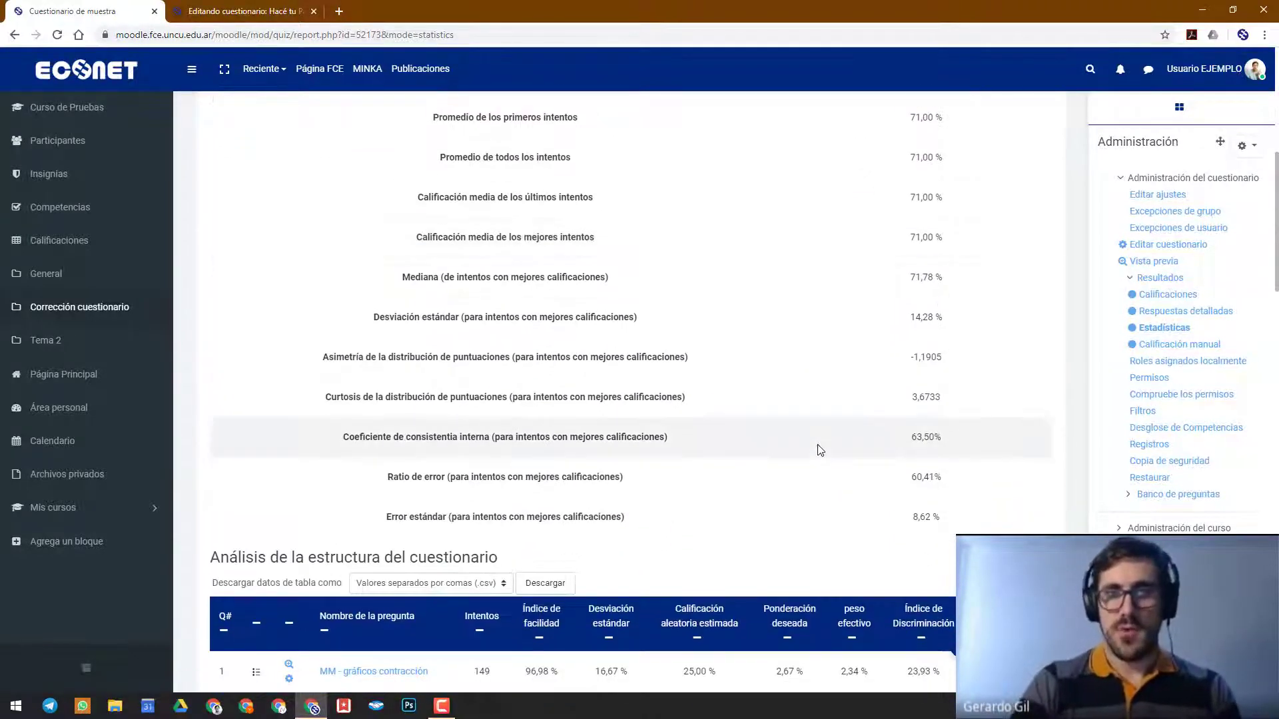
scroll(820, 451, up, 4)
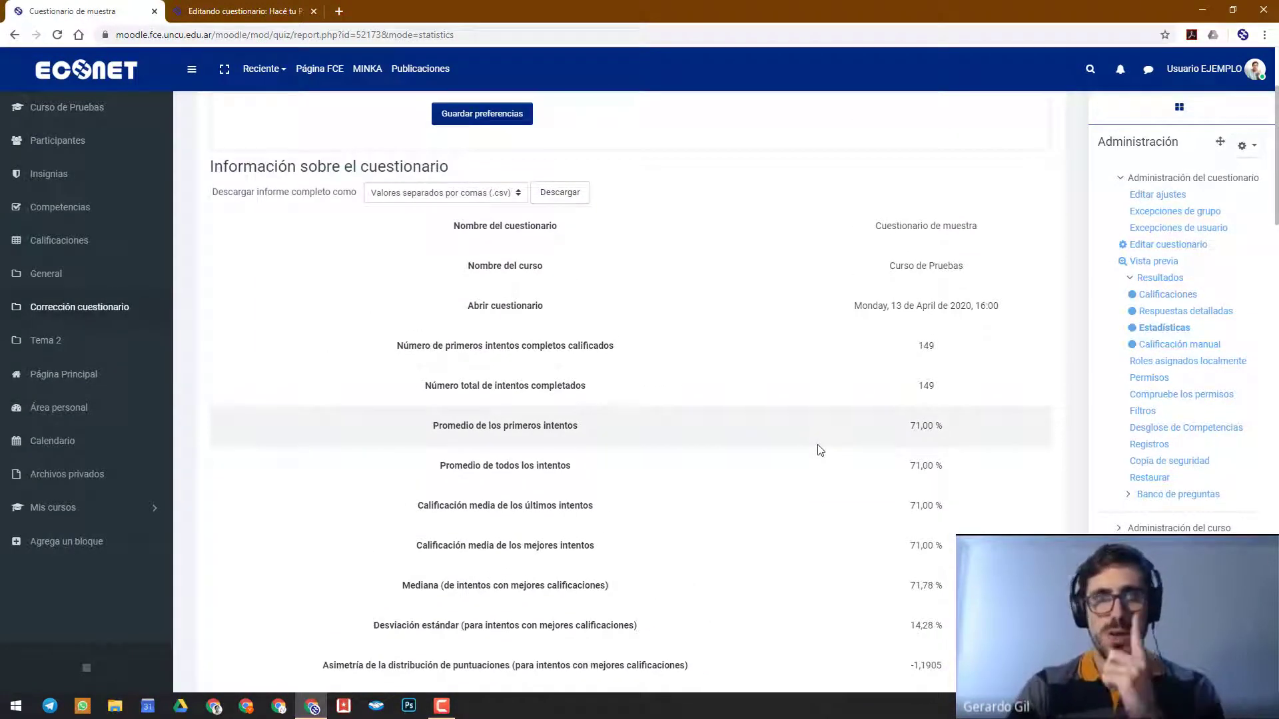
View the details of random question 4 (Tipo de cambio real) from the Análisis de la estructura del cuestionario table, and return to the full report
scroll(819, 450, down, 7)
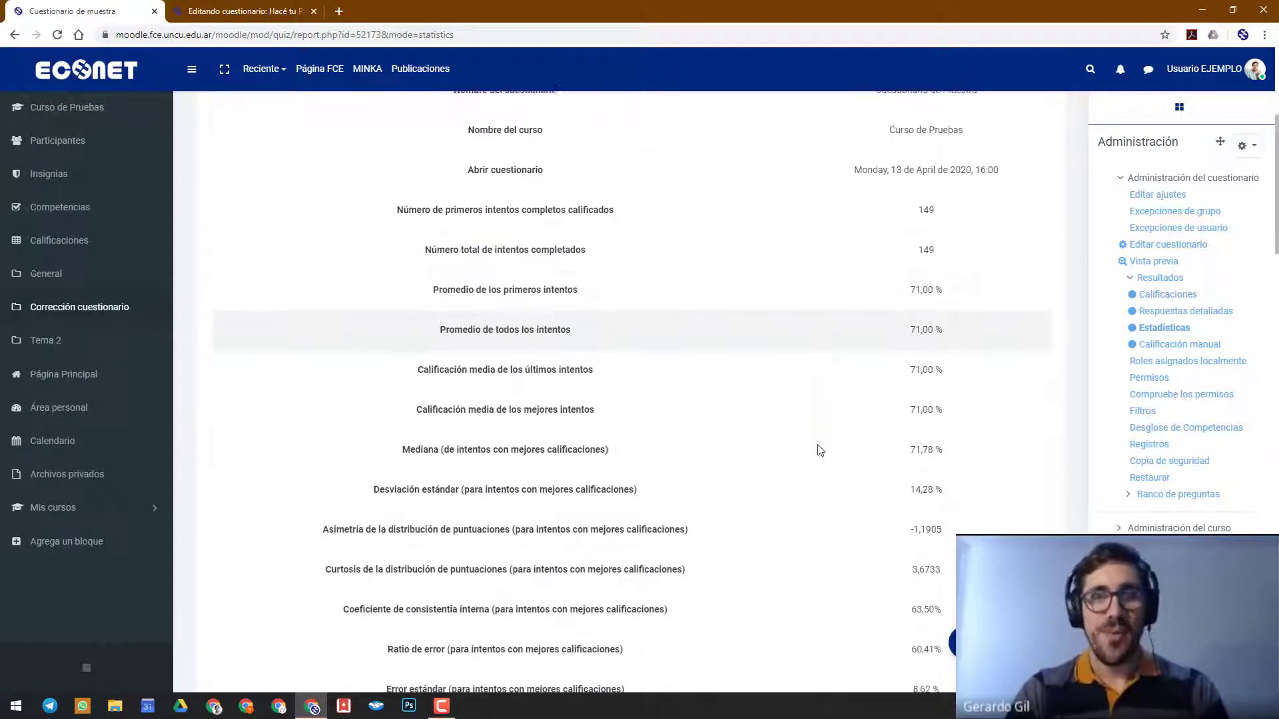
scroll(819, 450, down, 2)
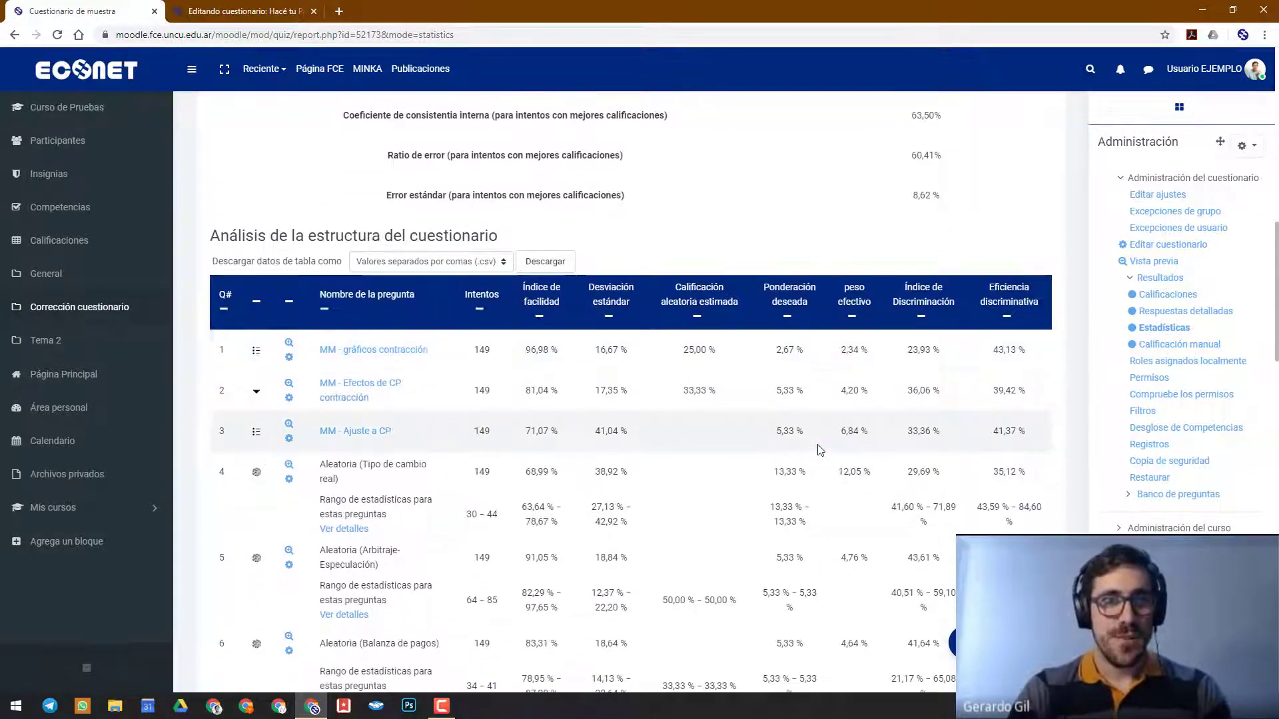
scroll(819, 450, down, 2)
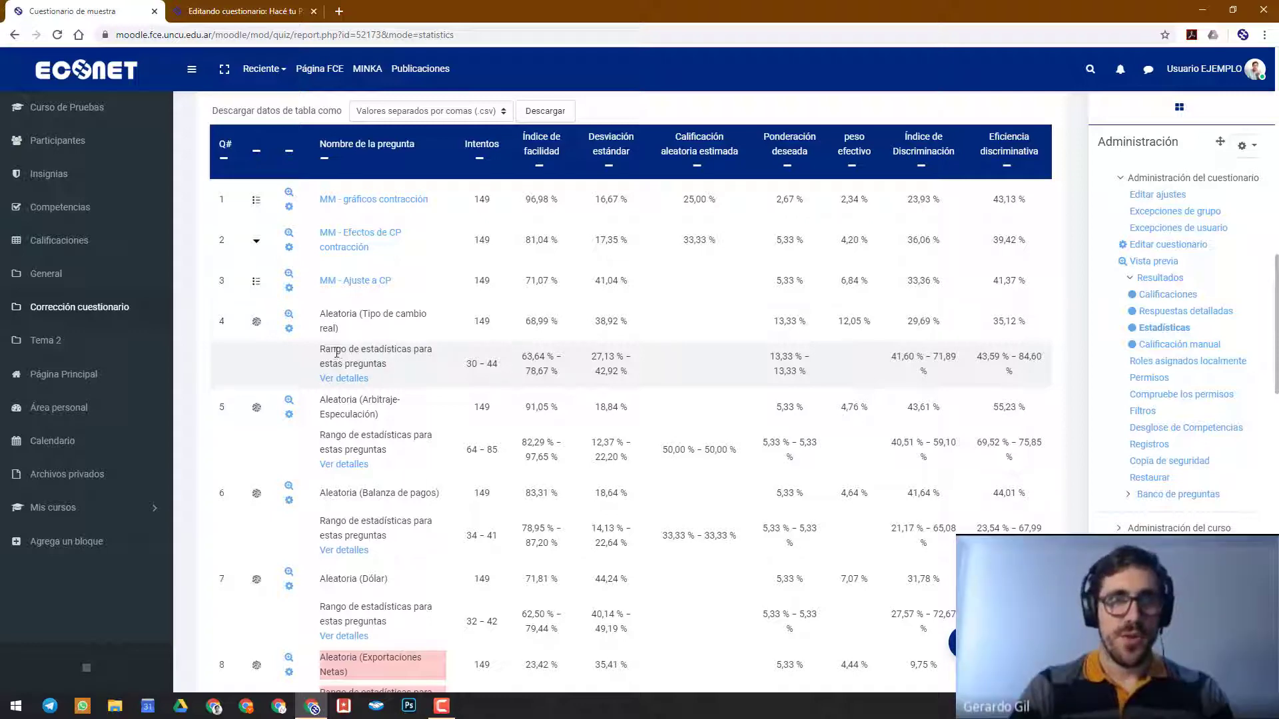
scroll(337, 353, up, 1)
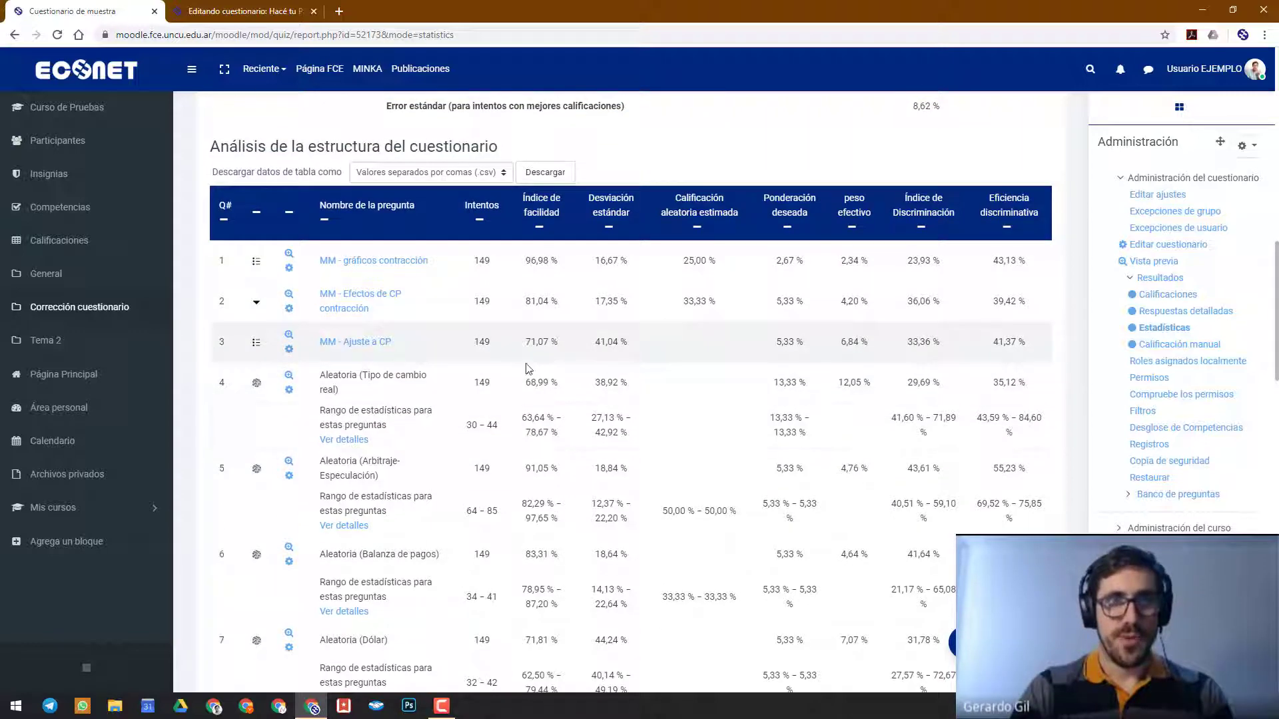
click(344, 443)
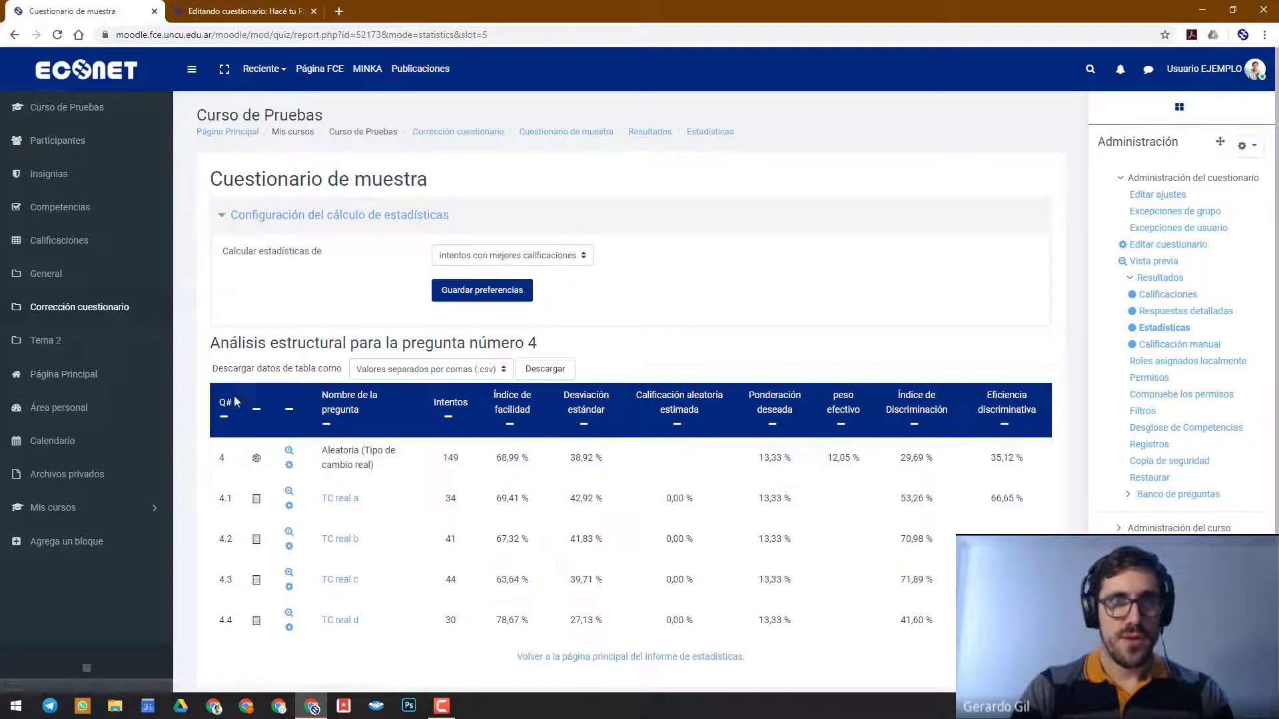
key(alt+Left)
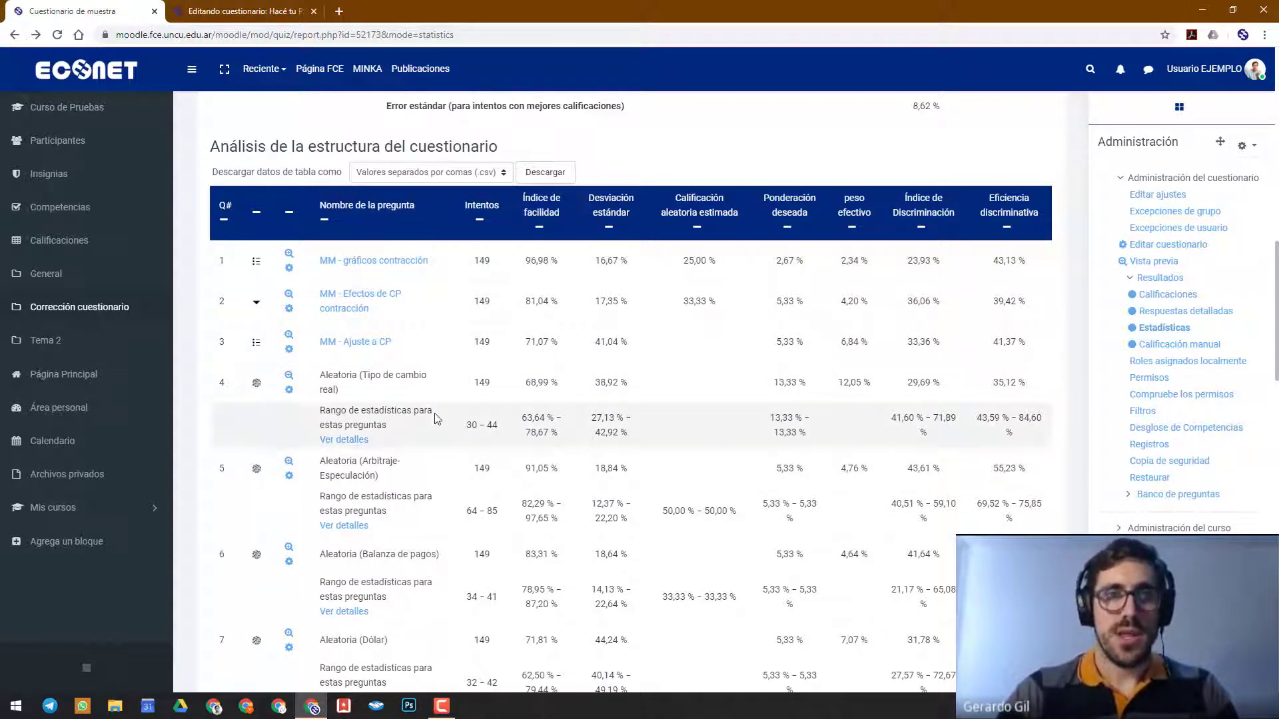
Look over the Estadísticas de las pregunta chart and the questions highlighted in red in the structure table
scroll(432, 461, down, 15)
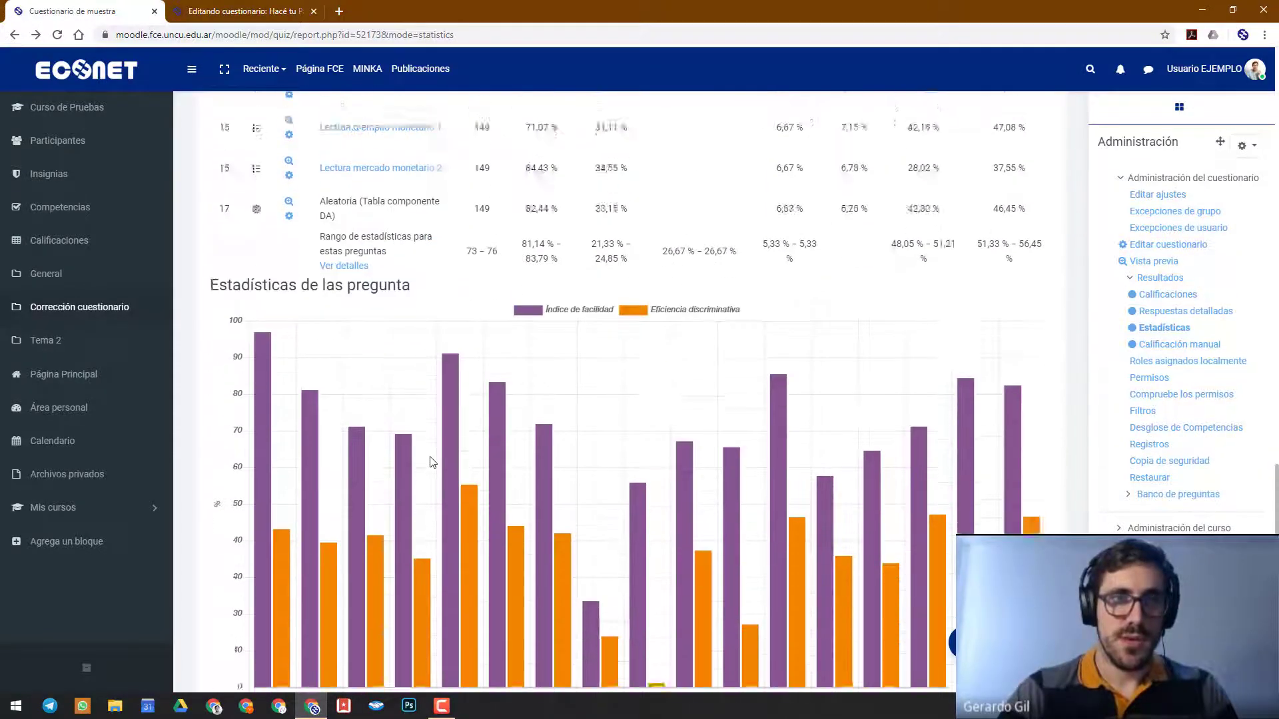
scroll(432, 461, up, 6)
scroll(433, 452, up, 3)
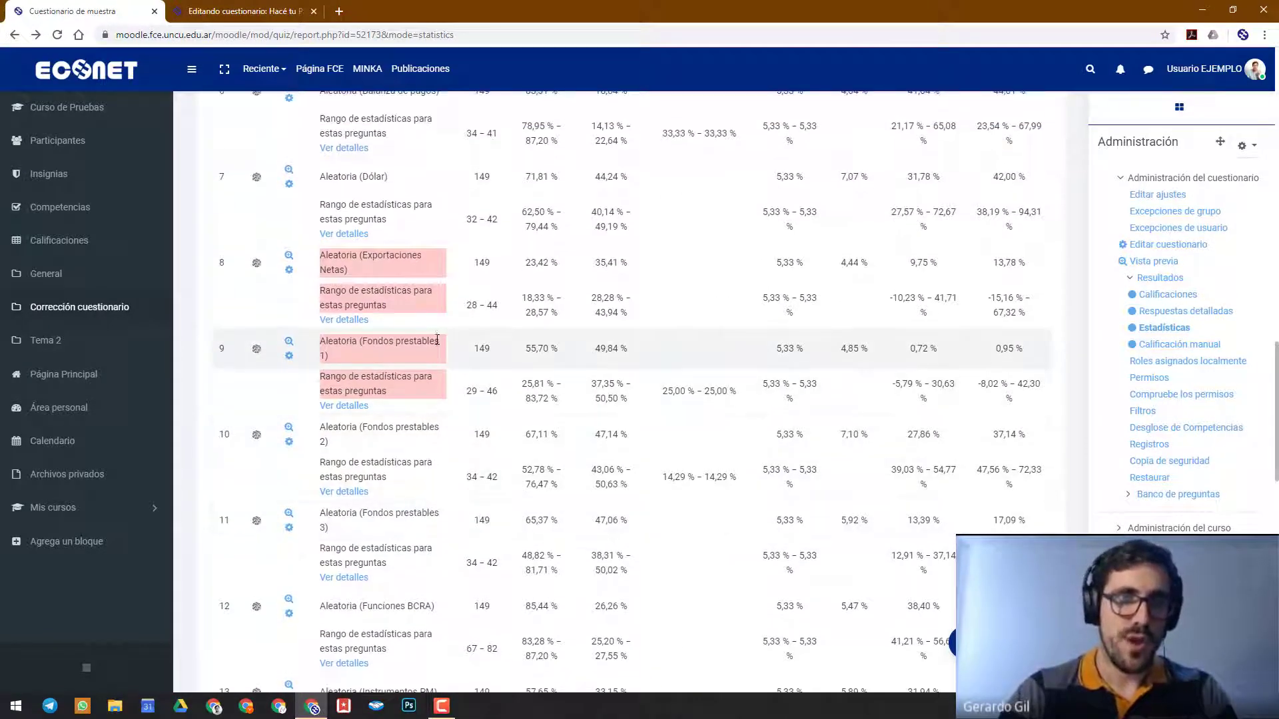
Examine the Intentos and Índice de facilidad values of questions 1 to 3 in the structure table
scroll(438, 378, up, 5)
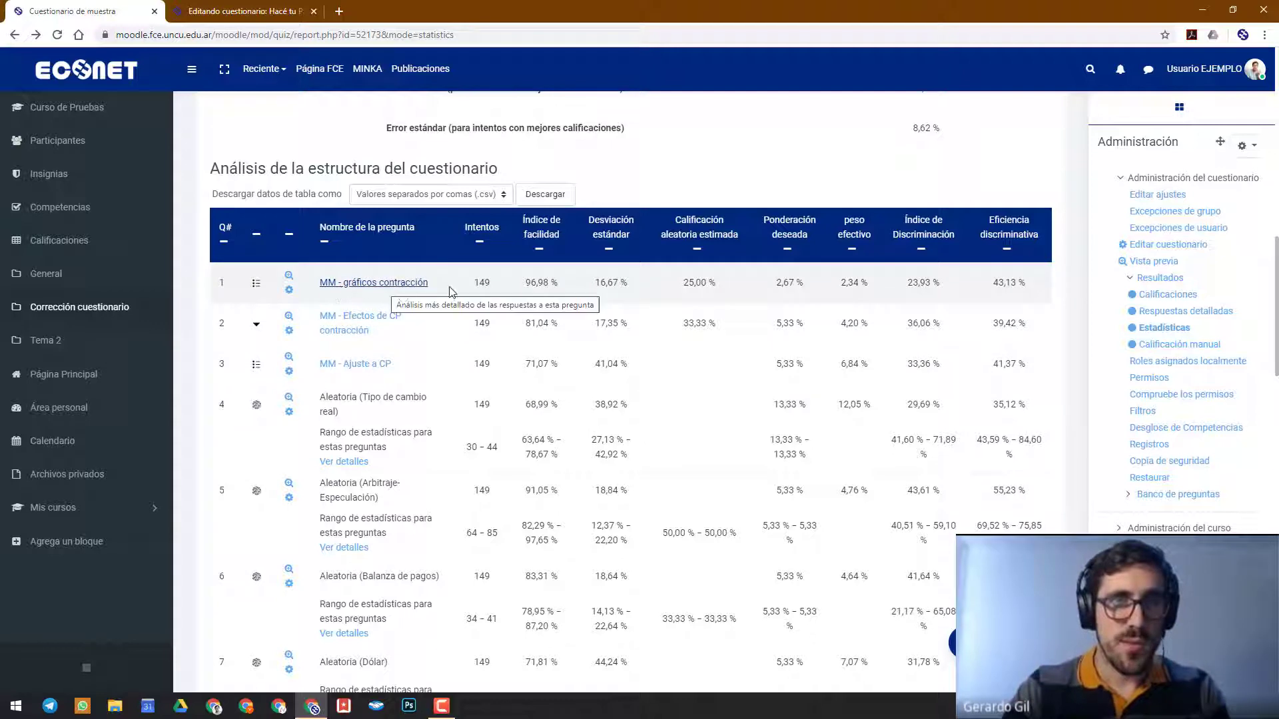
drag(553, 285, 526, 285)
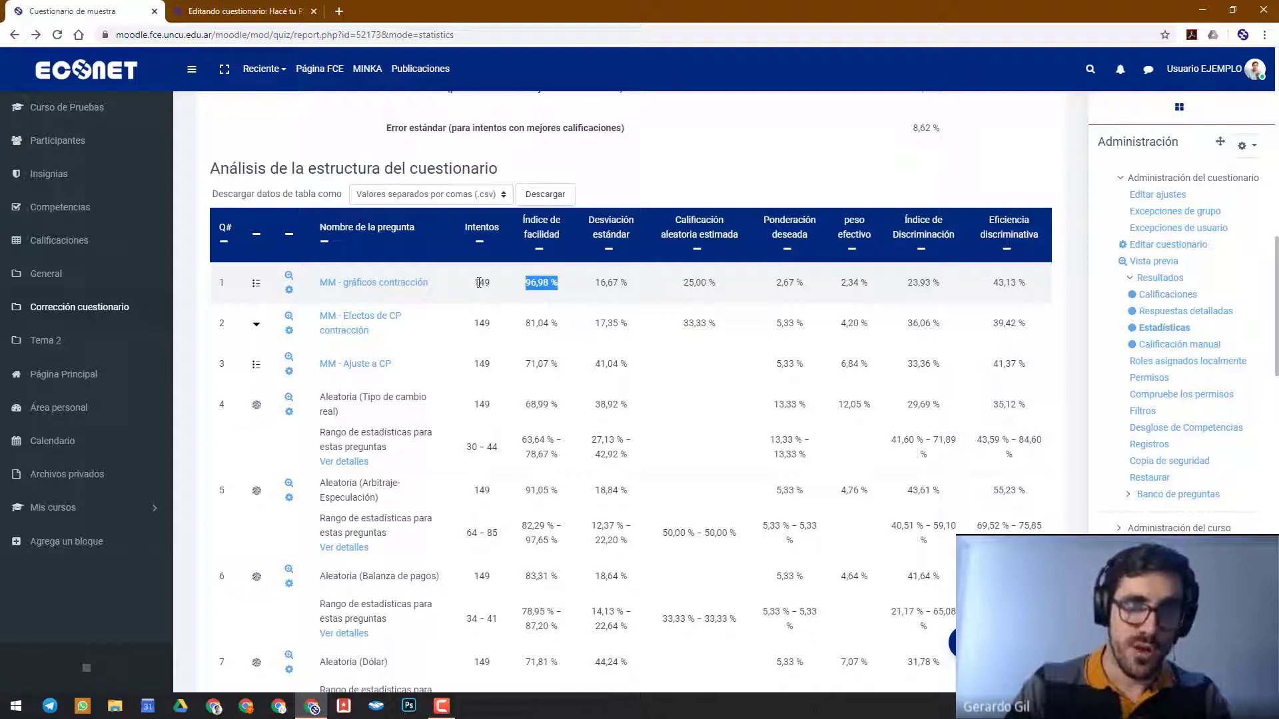
drag(490, 282, 474, 285)
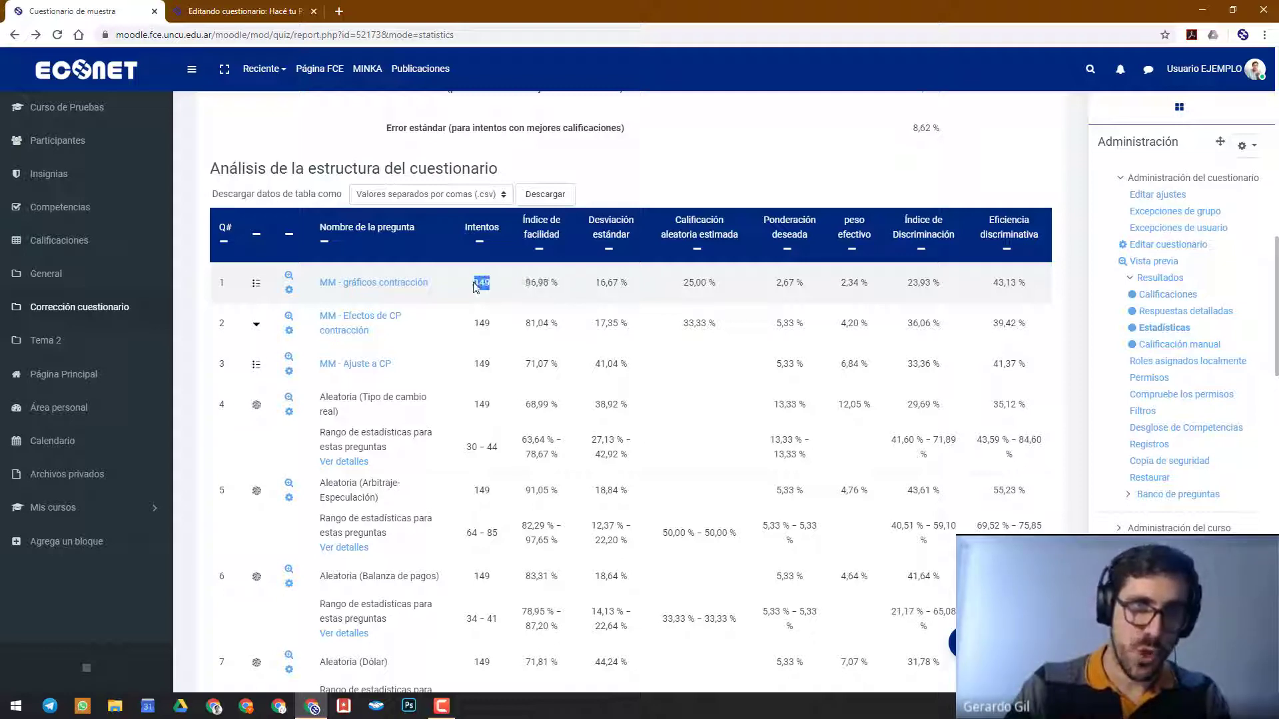
click(542, 283)
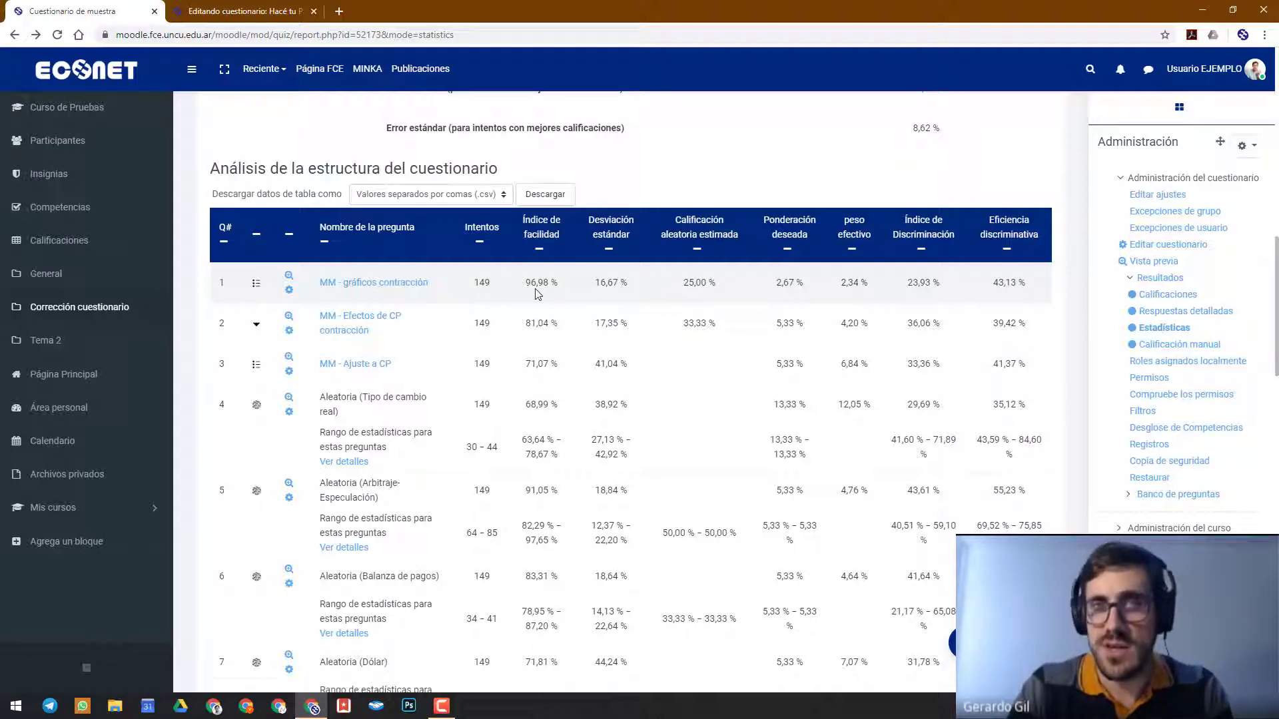
drag(558, 327, 511, 373)
click(537, 336)
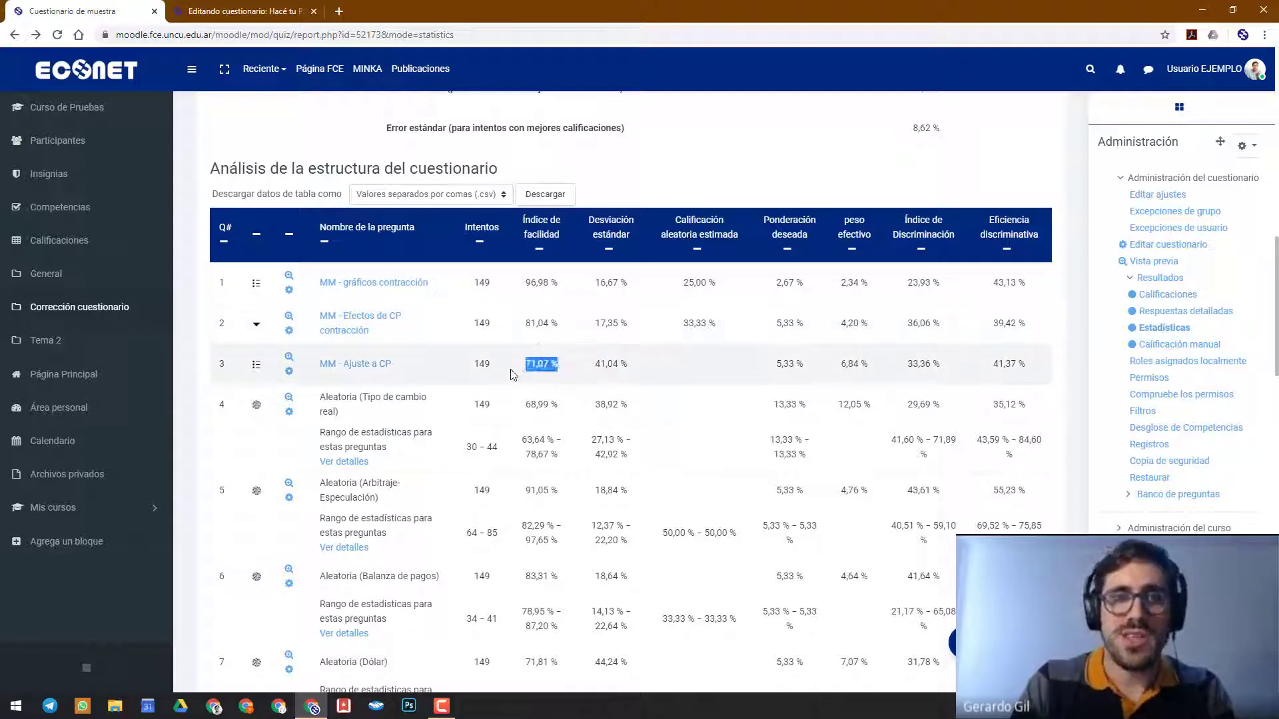
Examine the name, Índice de facilidad and Intentos of random question 4 (Tipo de cambio real) in the structure table
scroll(511, 373, down, 1)
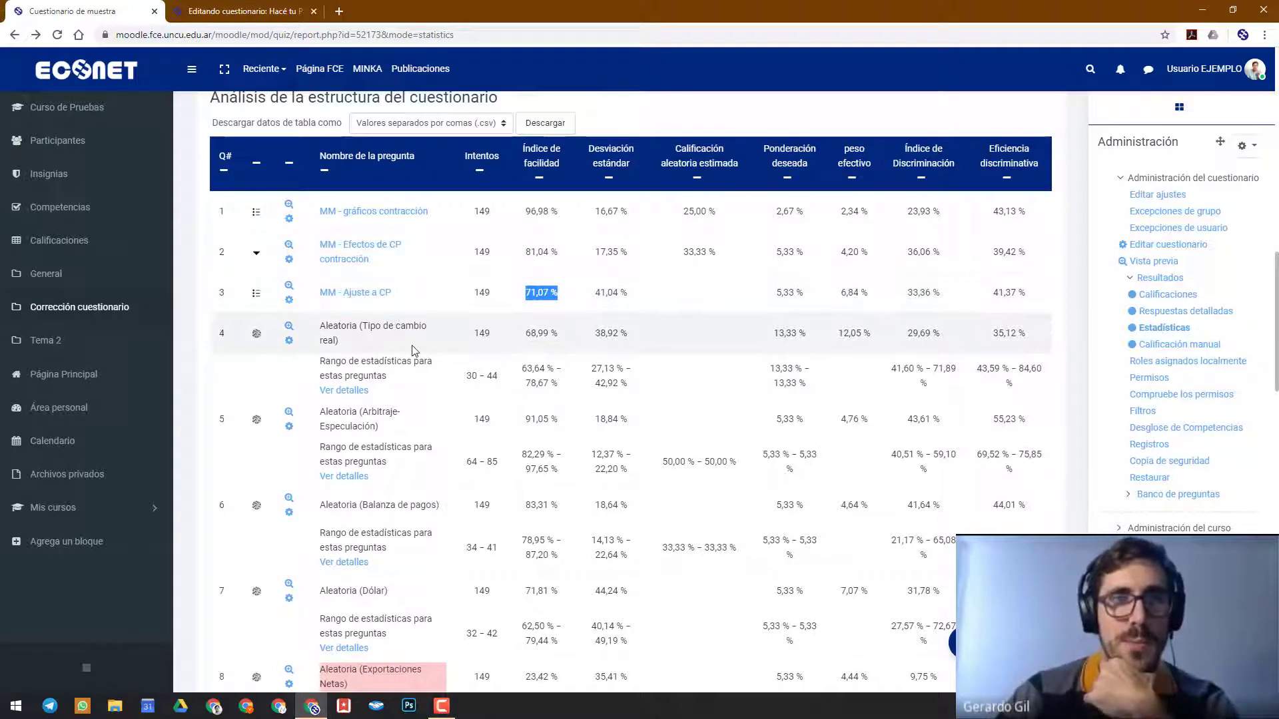
drag(365, 328, 368, 345)
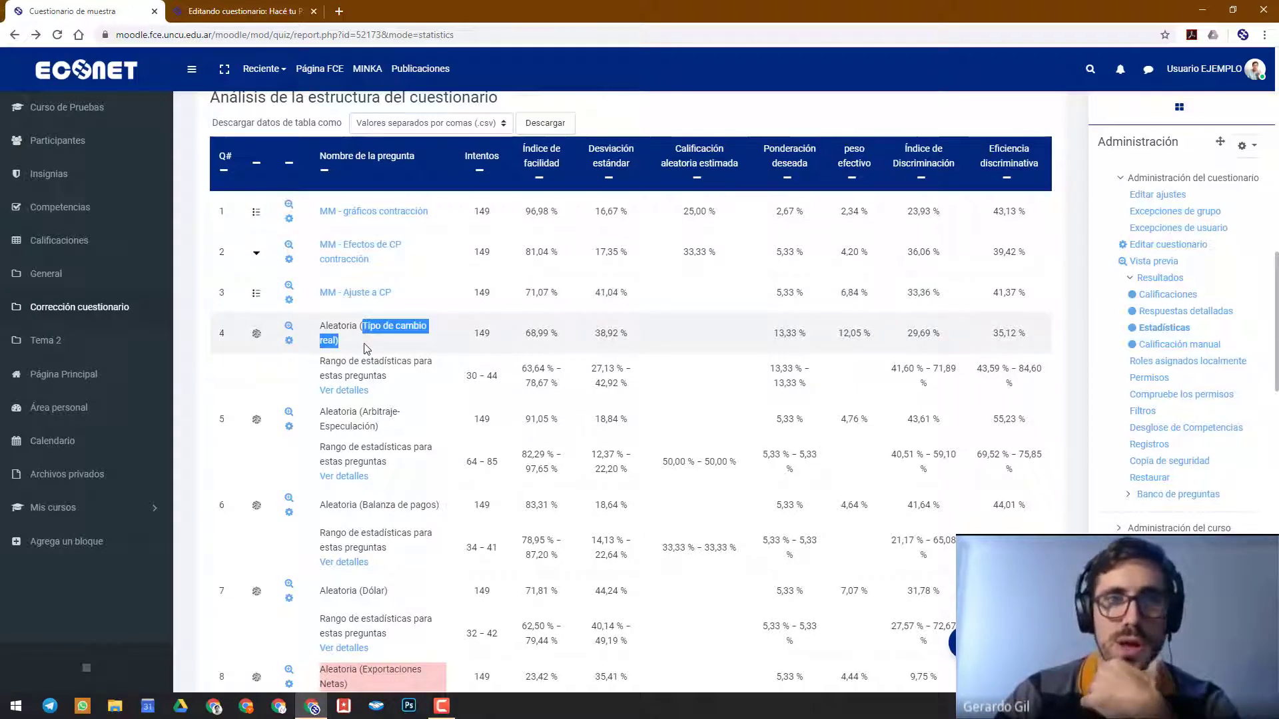
click(517, 331)
drag(560, 336, 526, 337)
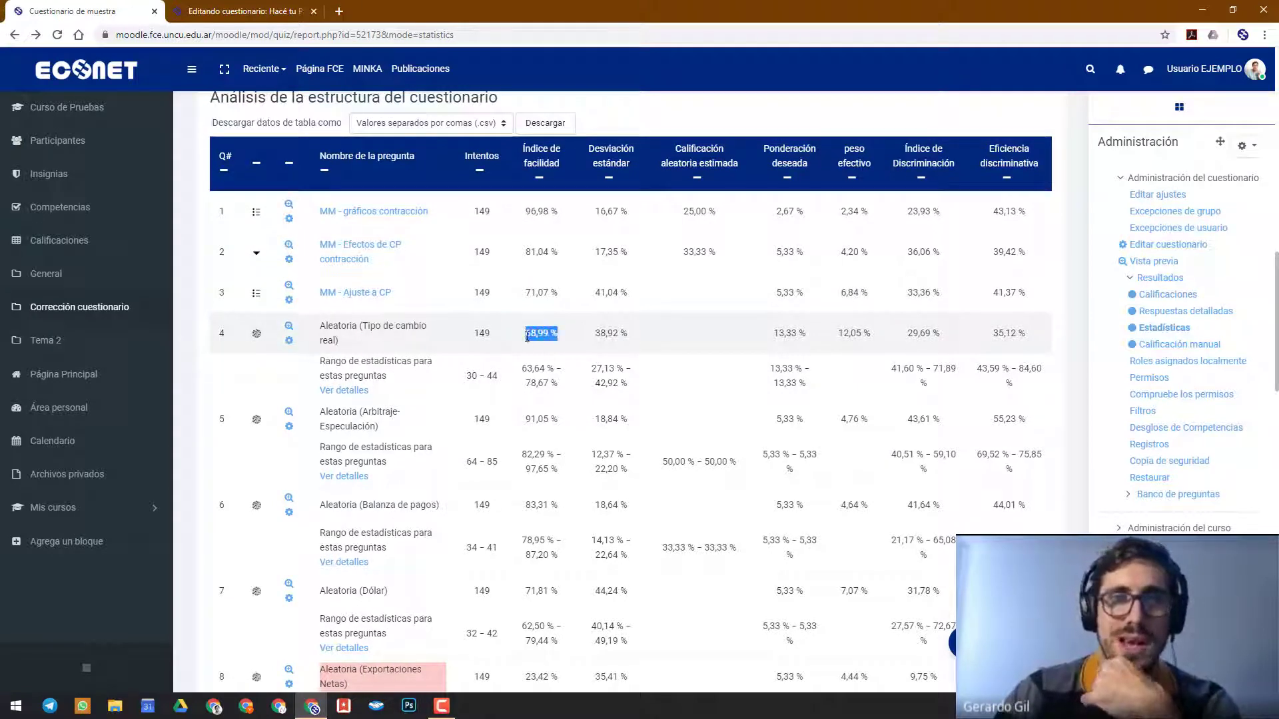
click(566, 346)
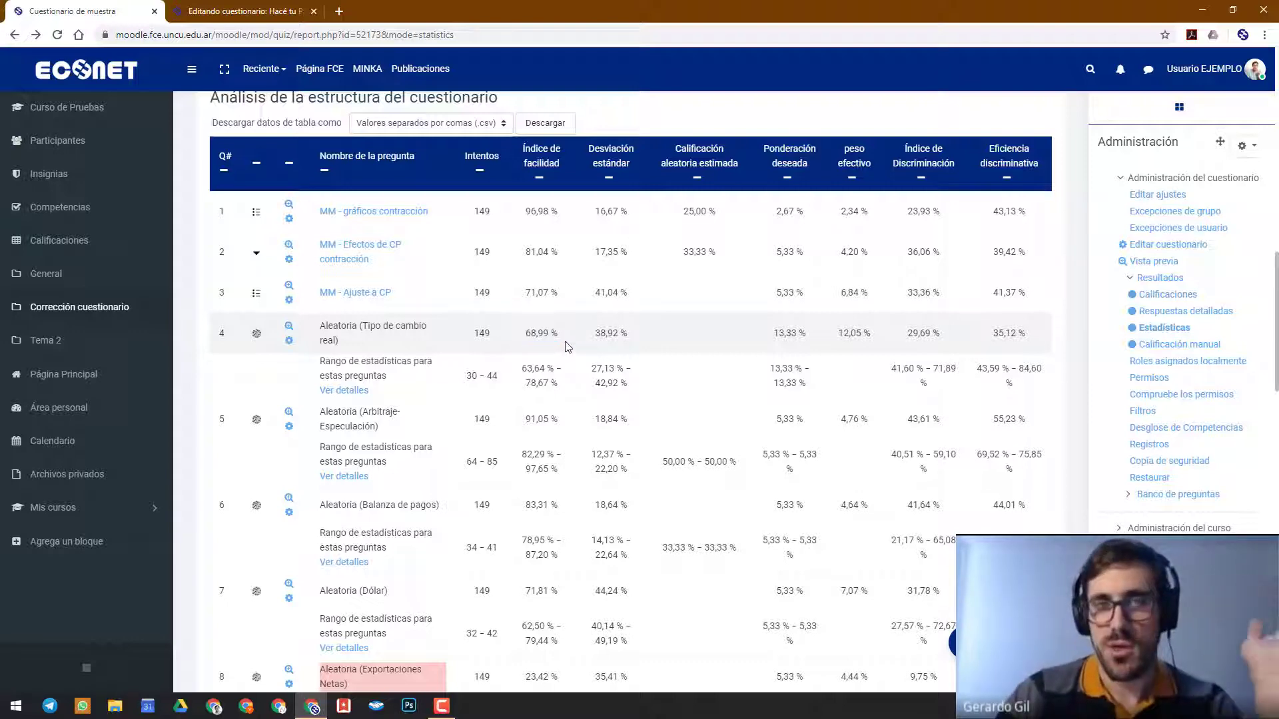
scroll(566, 346, down, 1)
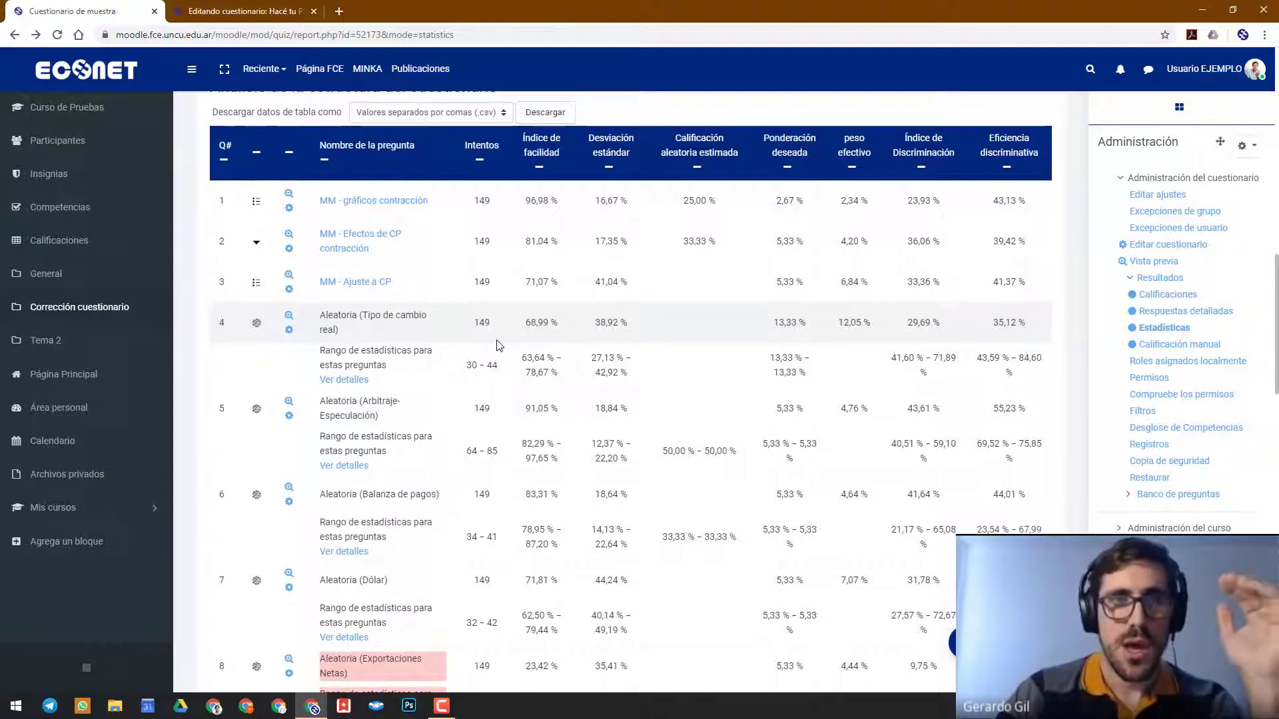
scroll(504, 357, down, 1)
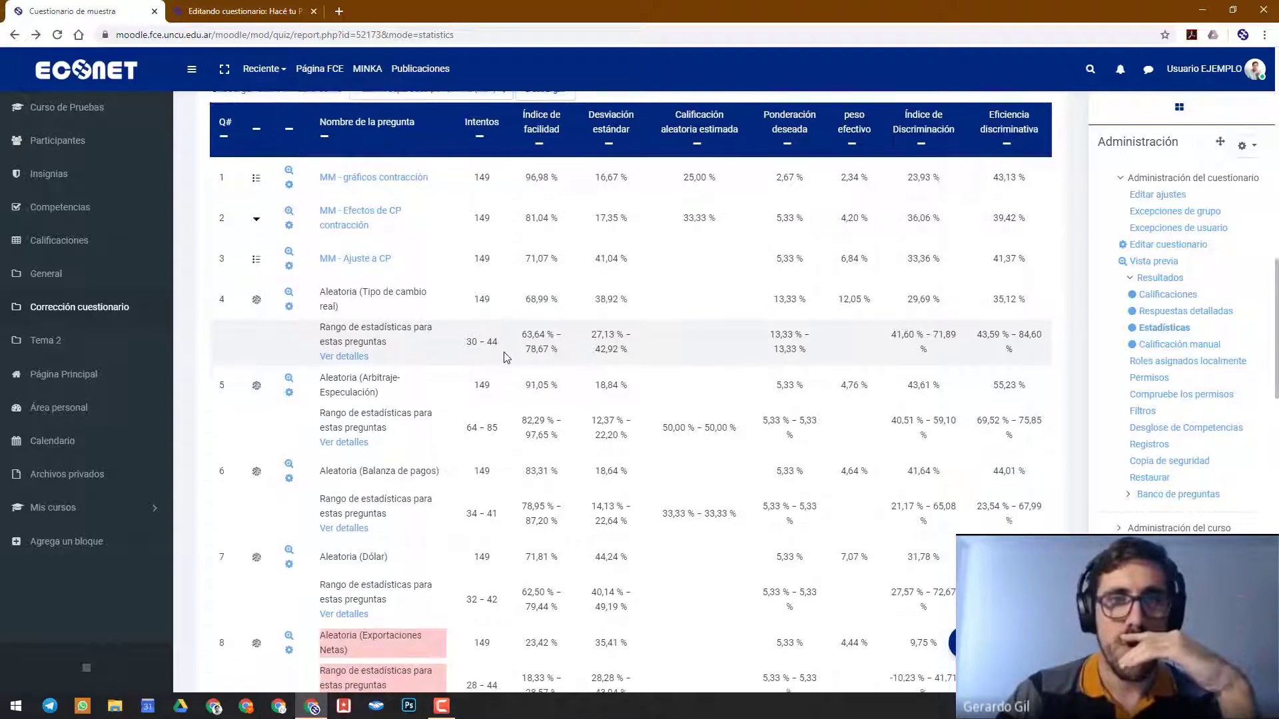
double_click(482, 303)
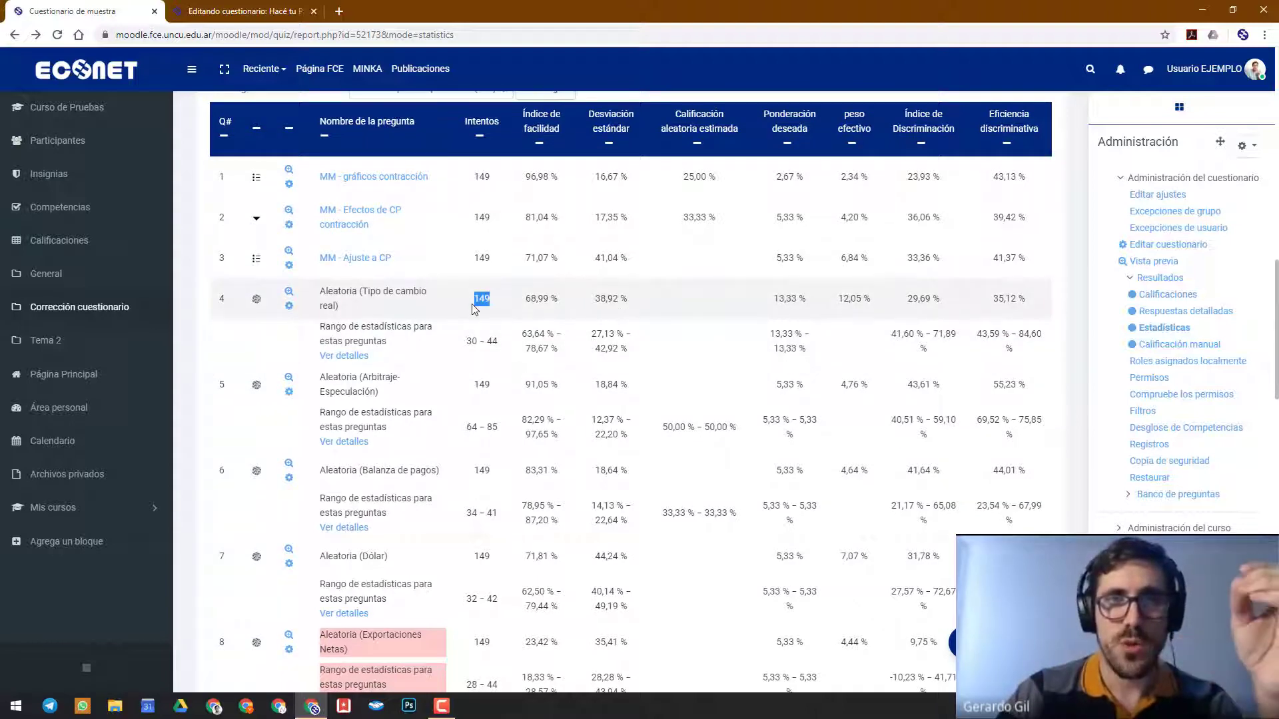
click(450, 305)
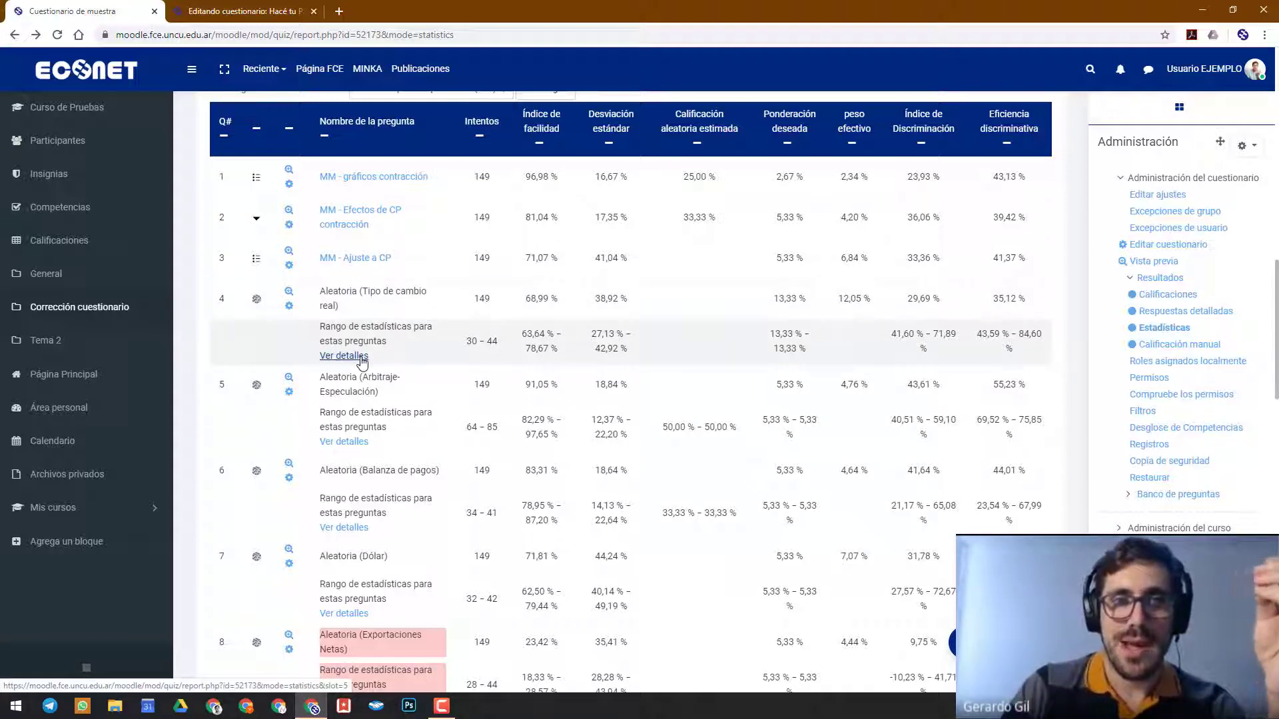
Open the detailed structural analysis of question 4 and check the total attempts for the random question
click(362, 357)
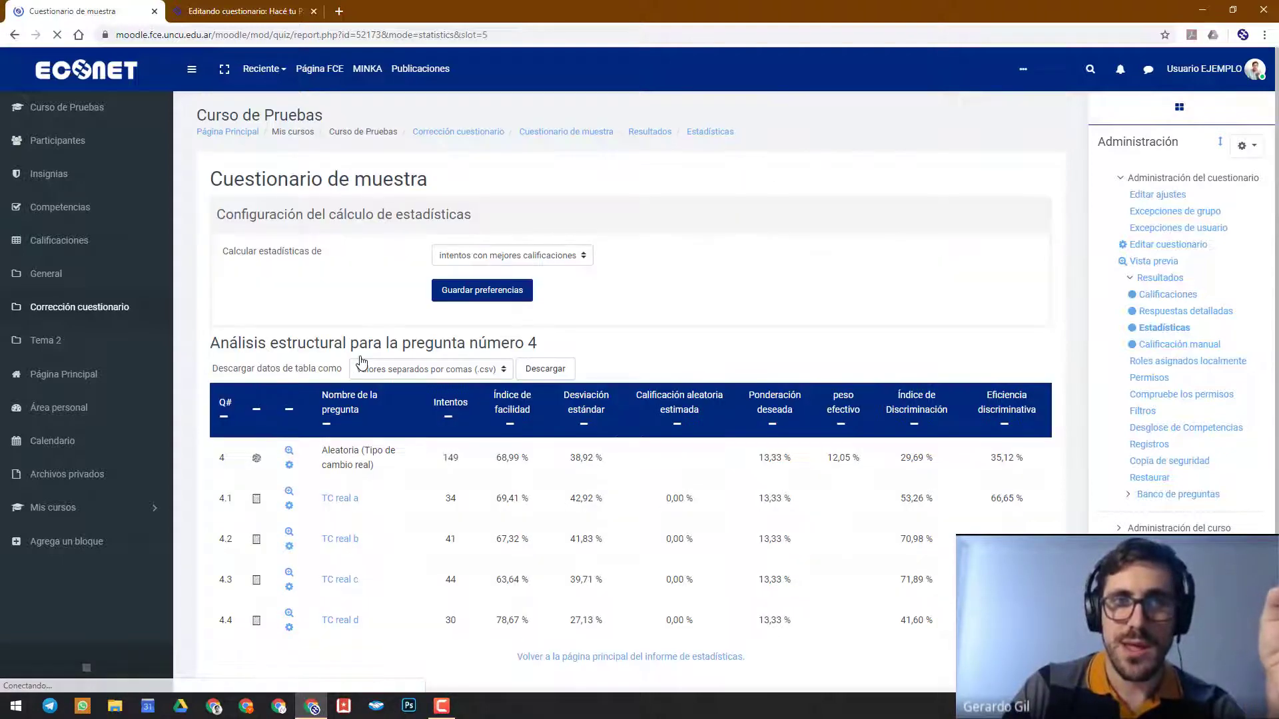
scroll(426, 373, down, 2)
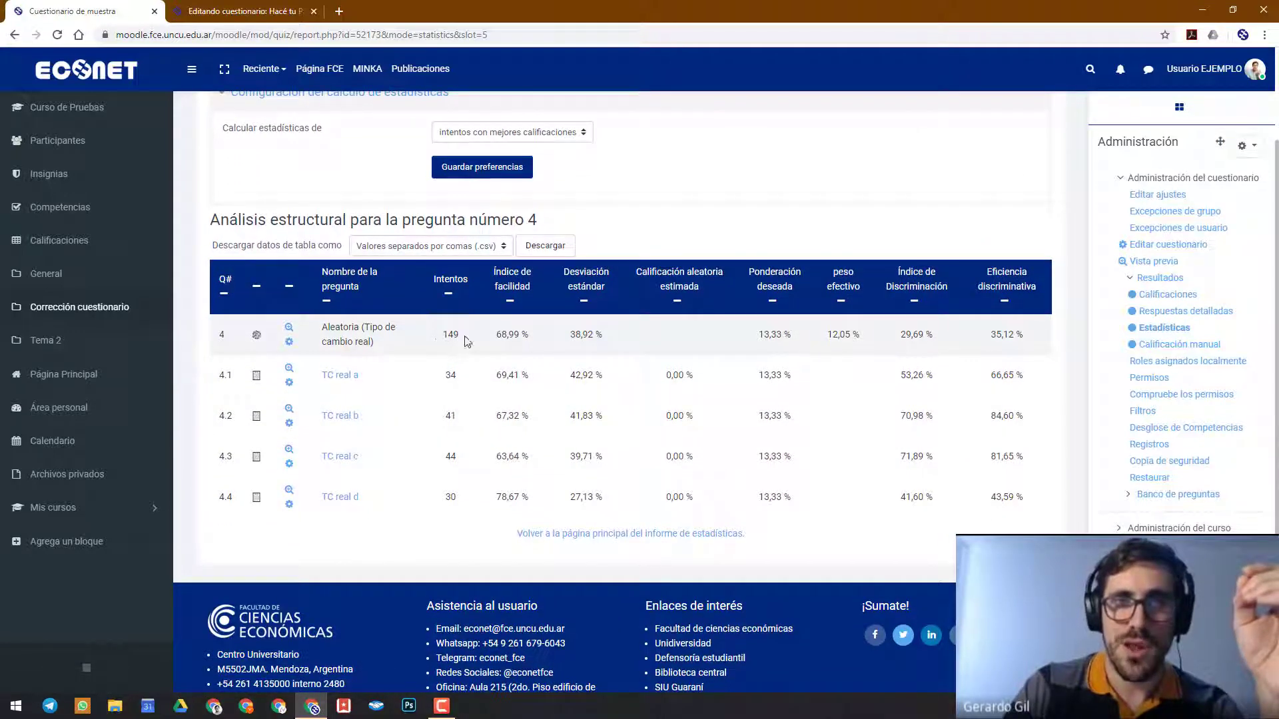
double_click(451, 335)
click(454, 338)
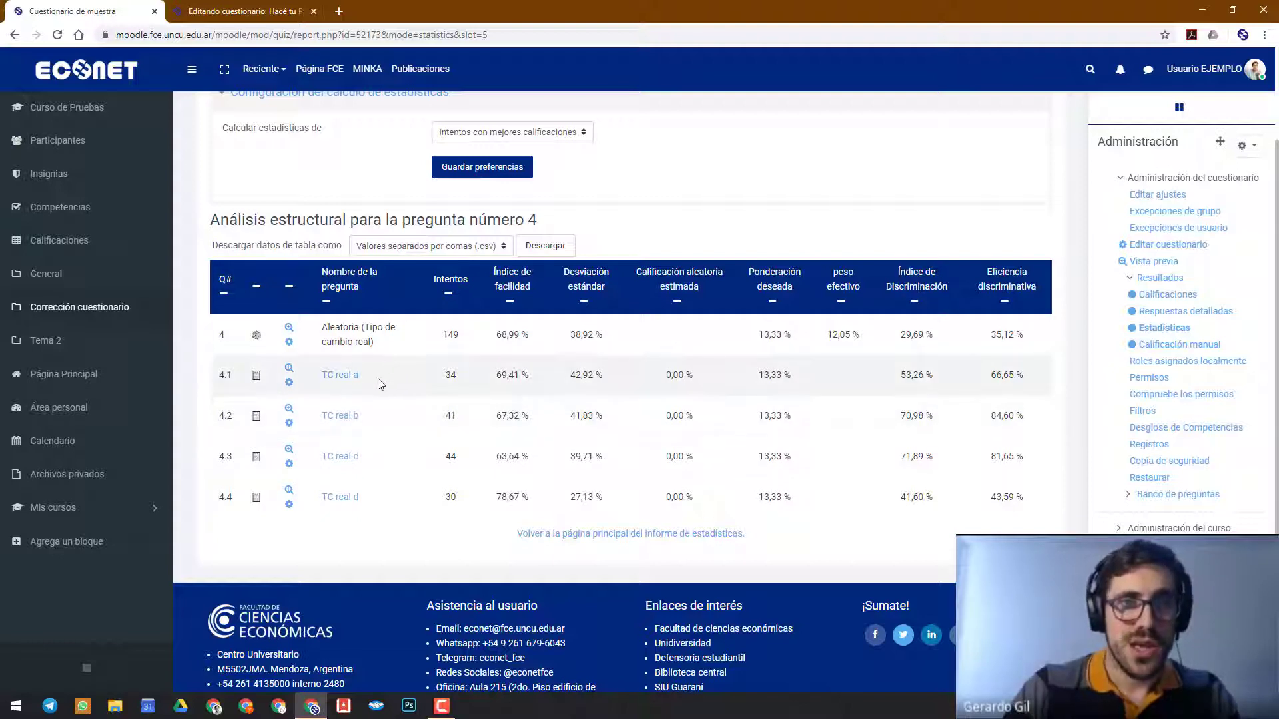
Compare the number of attempts for each variant of question 4, from TC real a to TC real d
drag(472, 377, 425, 378)
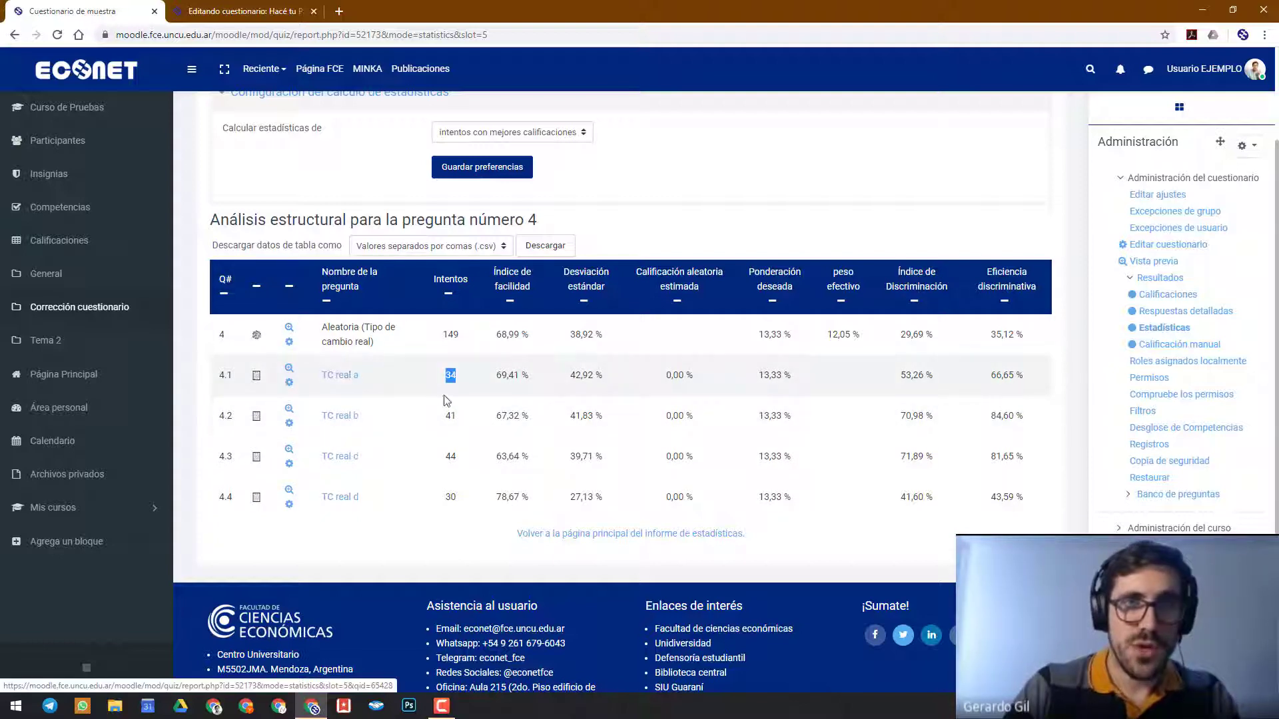
click(465, 417)
drag(465, 421, 415, 419)
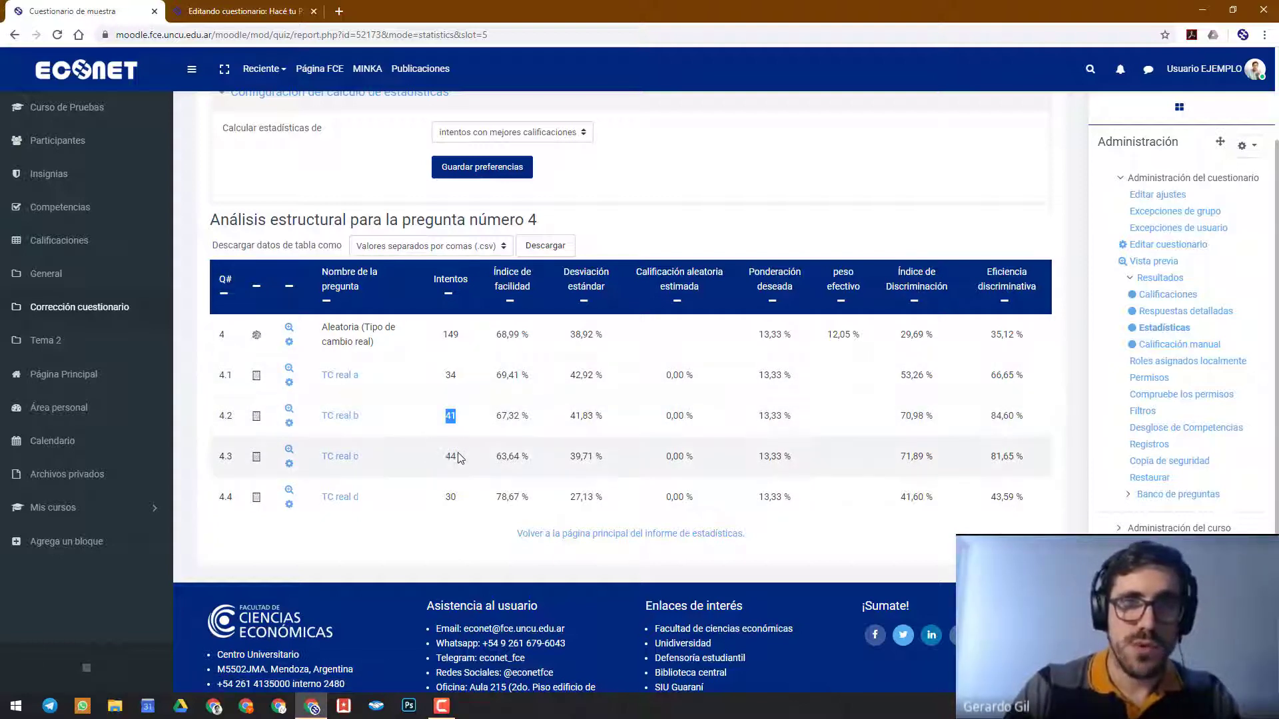
drag(457, 457, 433, 501)
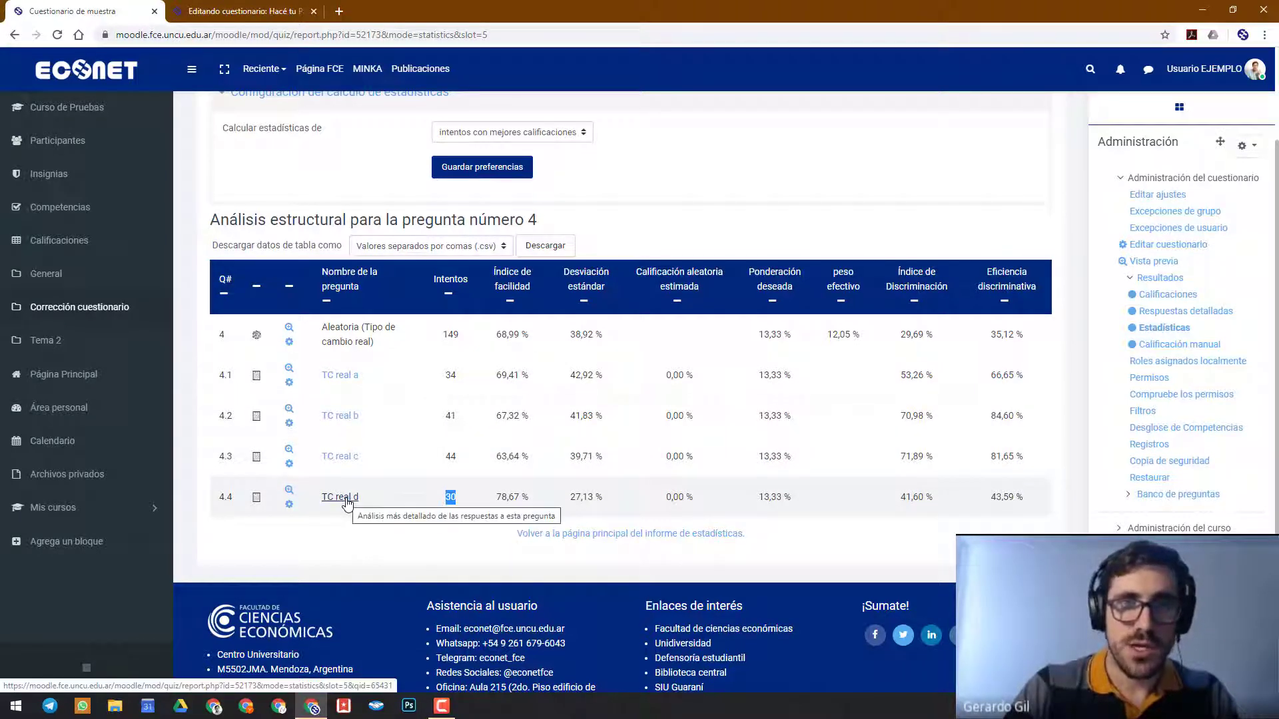
click(517, 470)
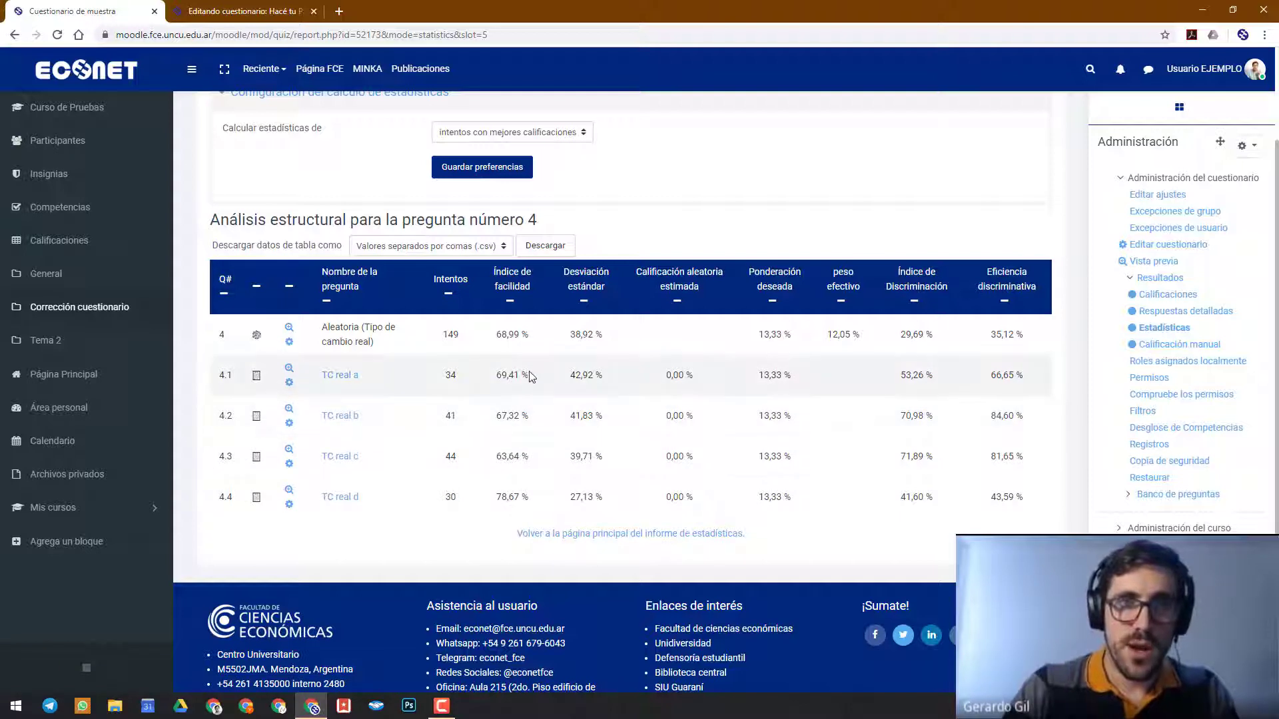
Examine the Índice de facilidad of variant TC real d against its number of Intentos
drag(533, 497, 496, 505)
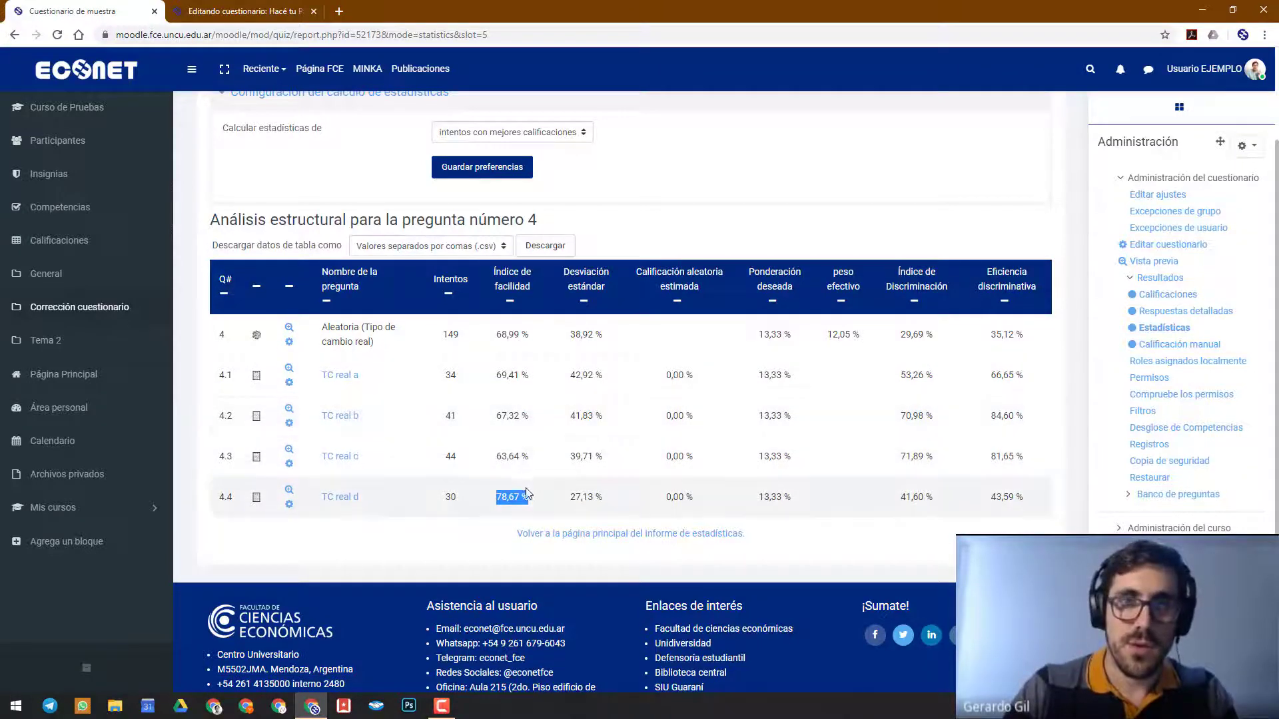
click(512, 499)
drag(465, 504, 447, 507)
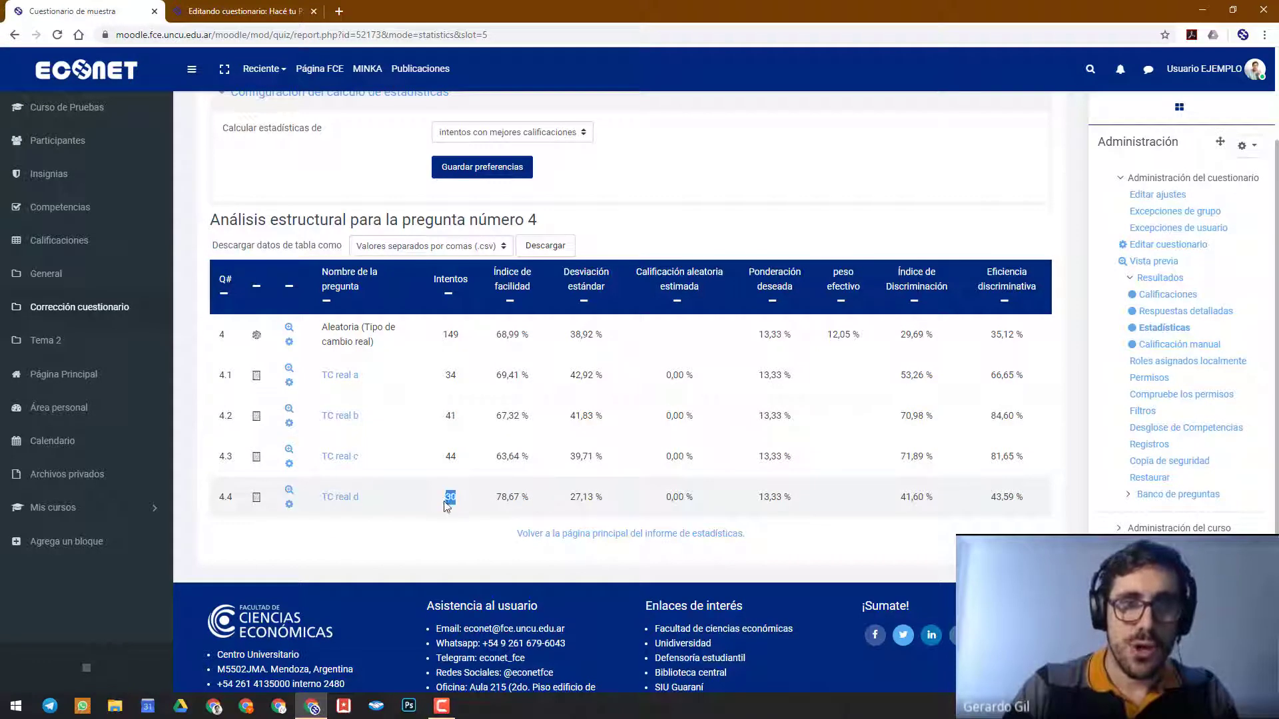
drag(524, 498, 461, 504)
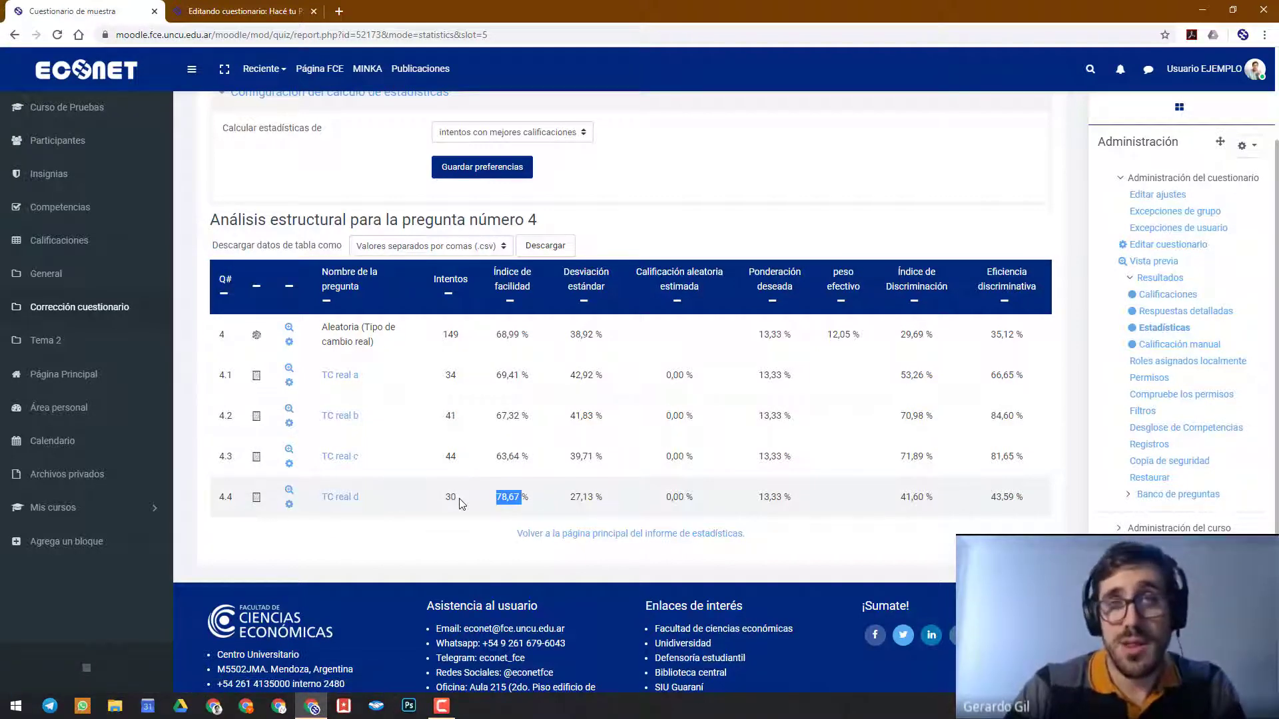
click(510, 496)
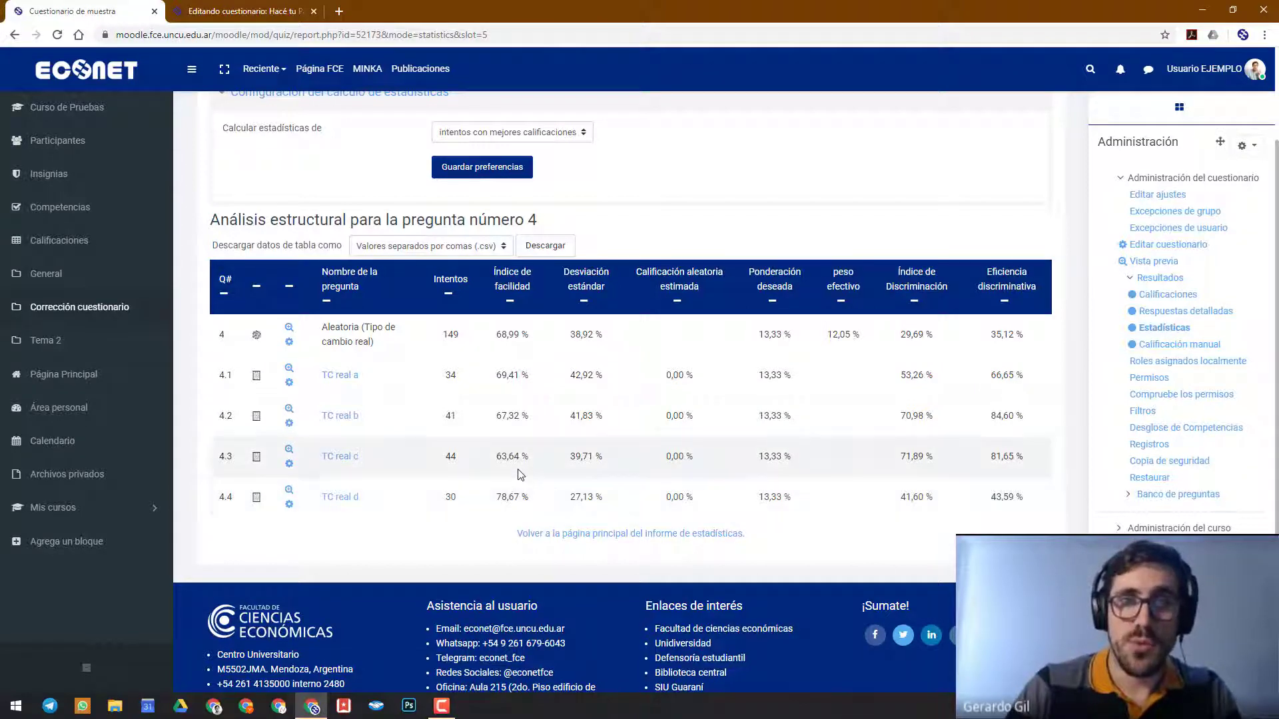
Compare the Índice de facilidad of variants TC real c, TC real b and TC real a
drag(524, 458, 484, 464)
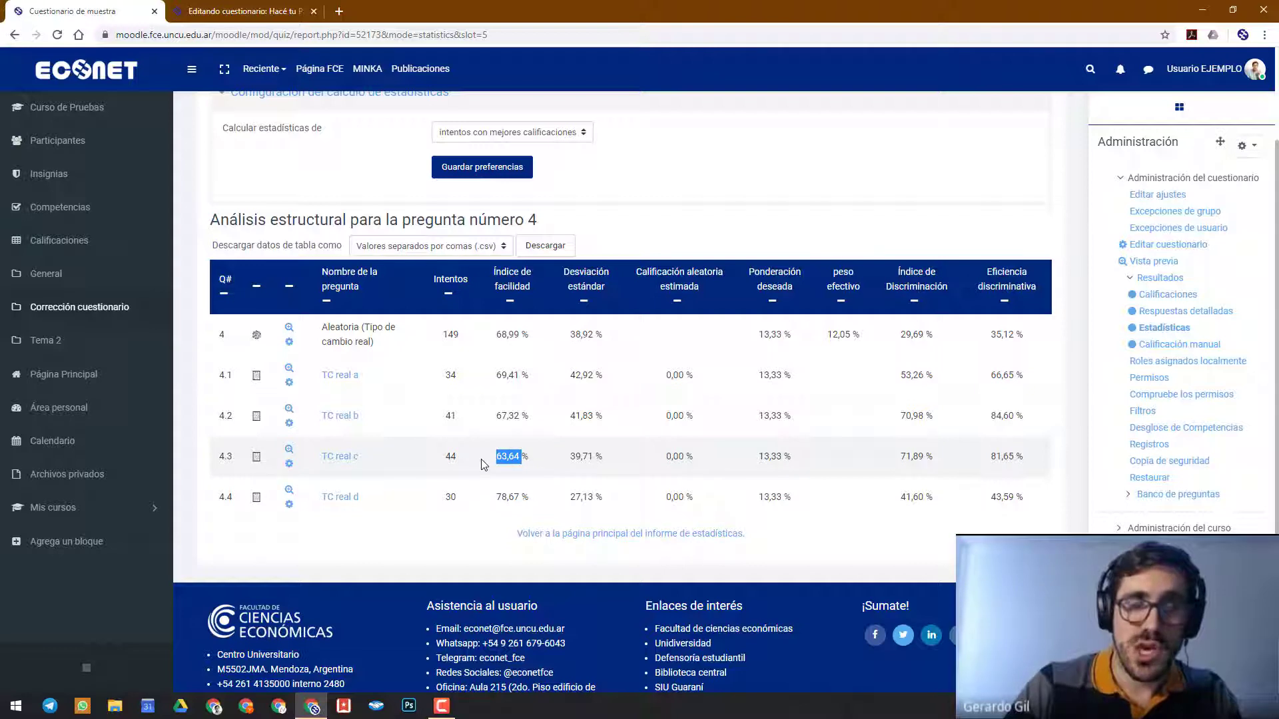
click(503, 457)
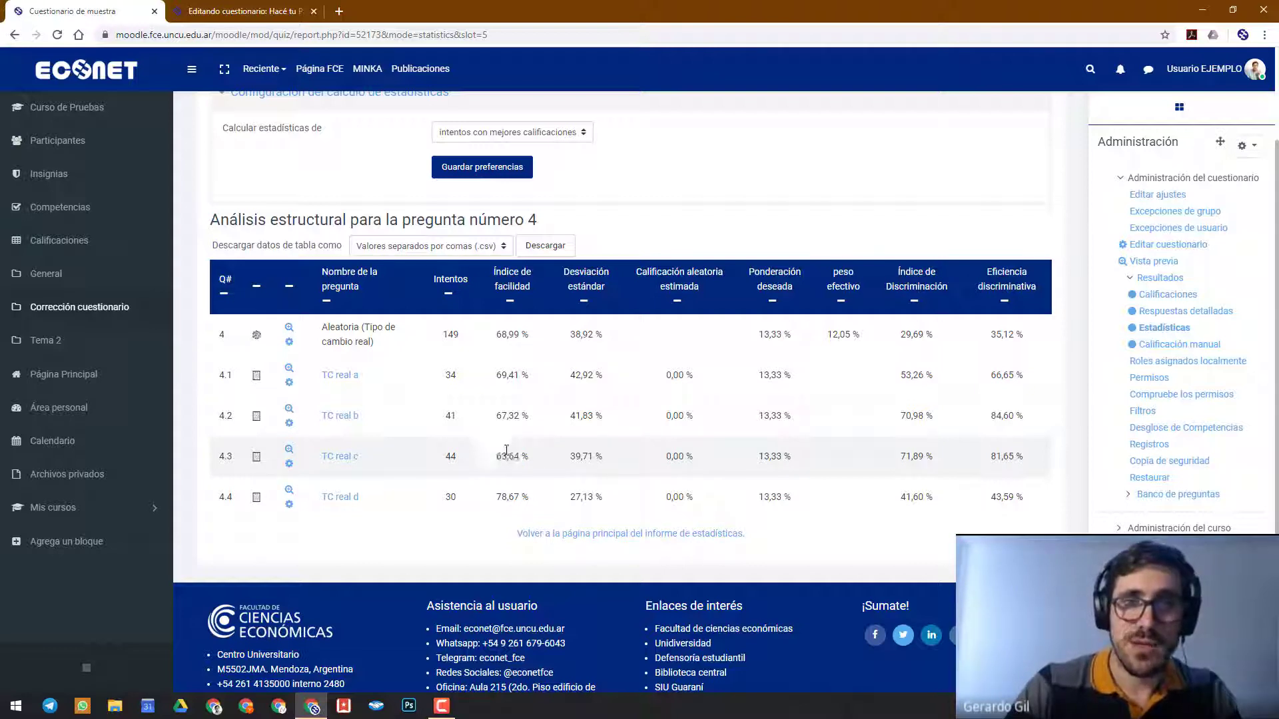
drag(525, 415, 495, 418)
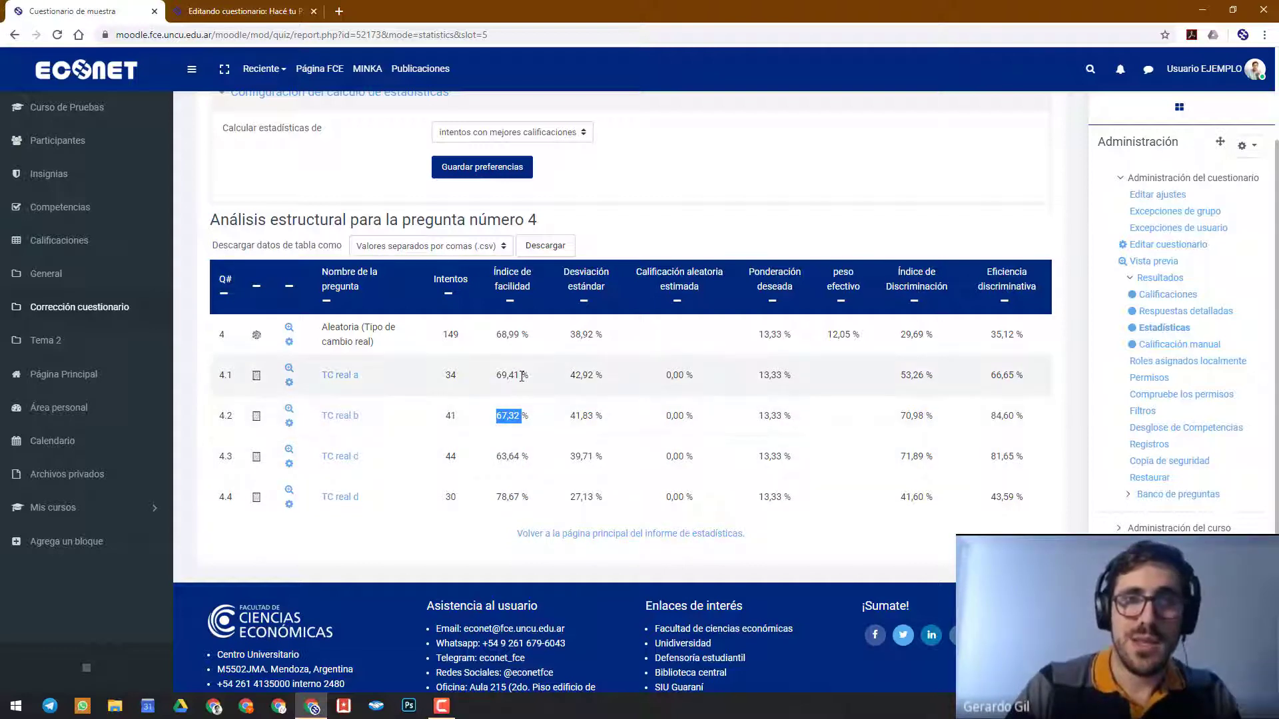
drag(524, 375, 494, 377)
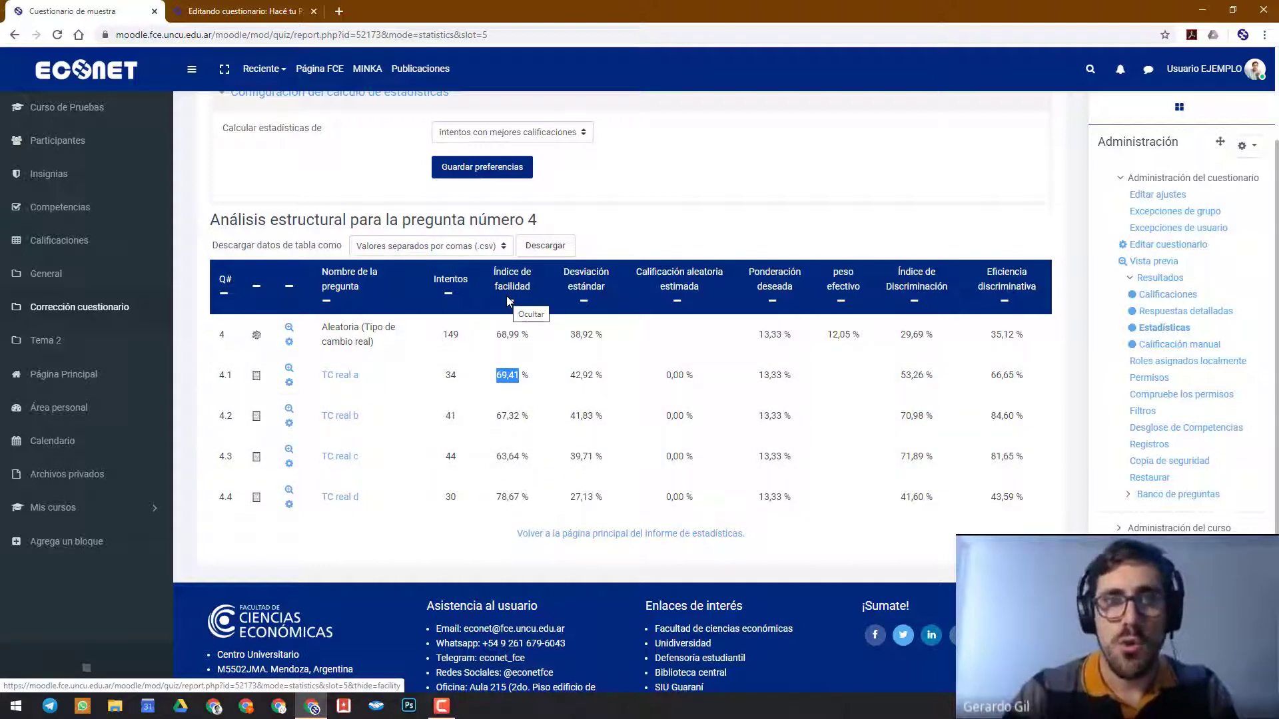
click(484, 250)
click(487, 251)
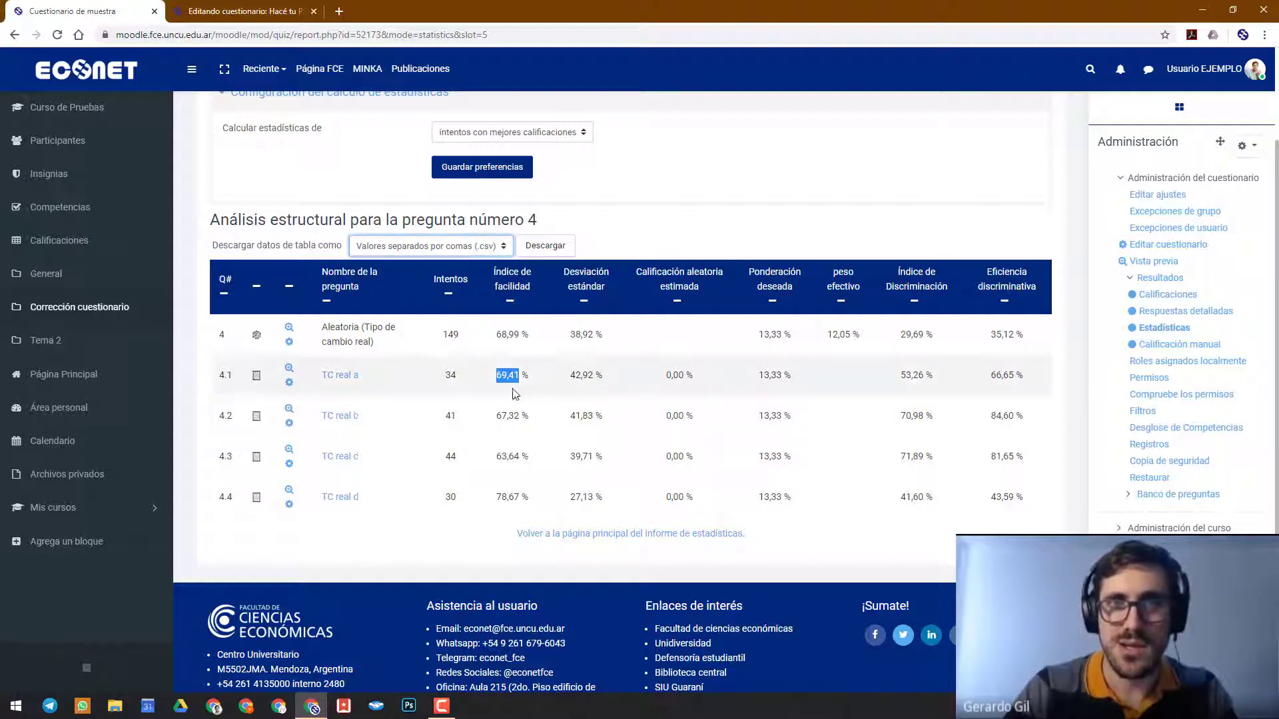
click(512, 414)
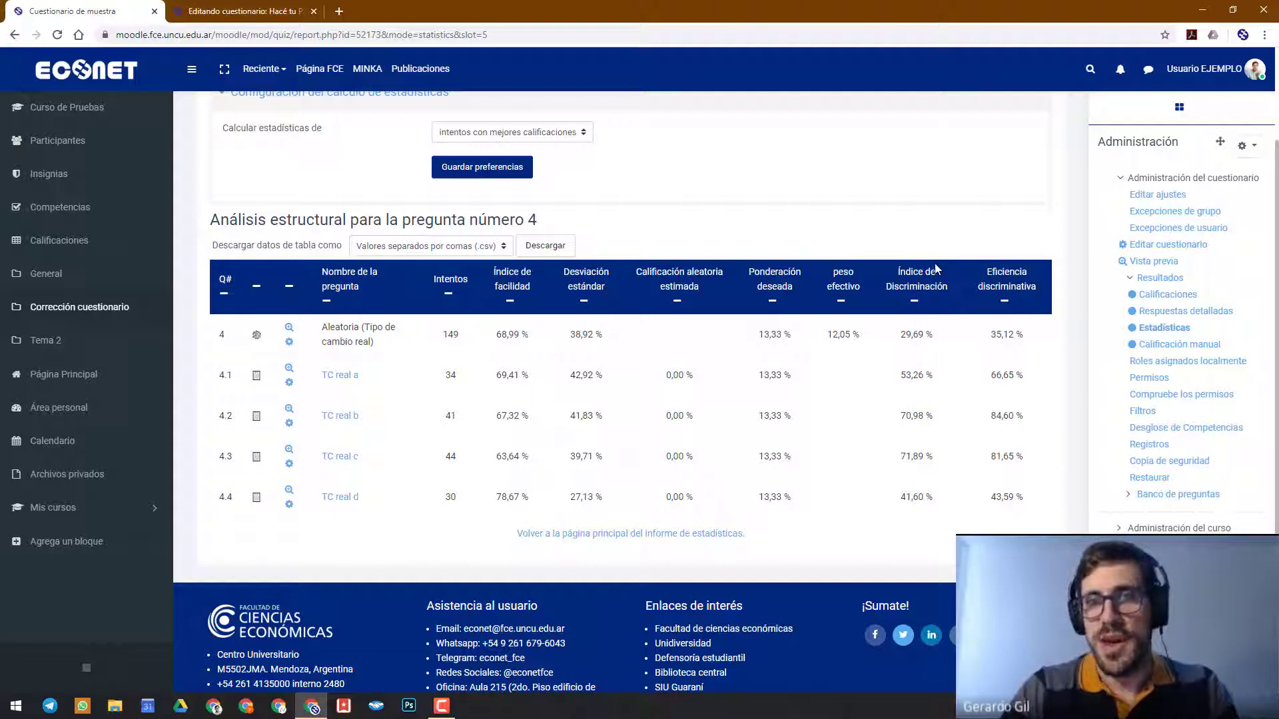
Examine the peso efectivo and Índice de Discriminación of random question 4 and the Índice de facilidad column heading
drag(862, 338, 850, 337)
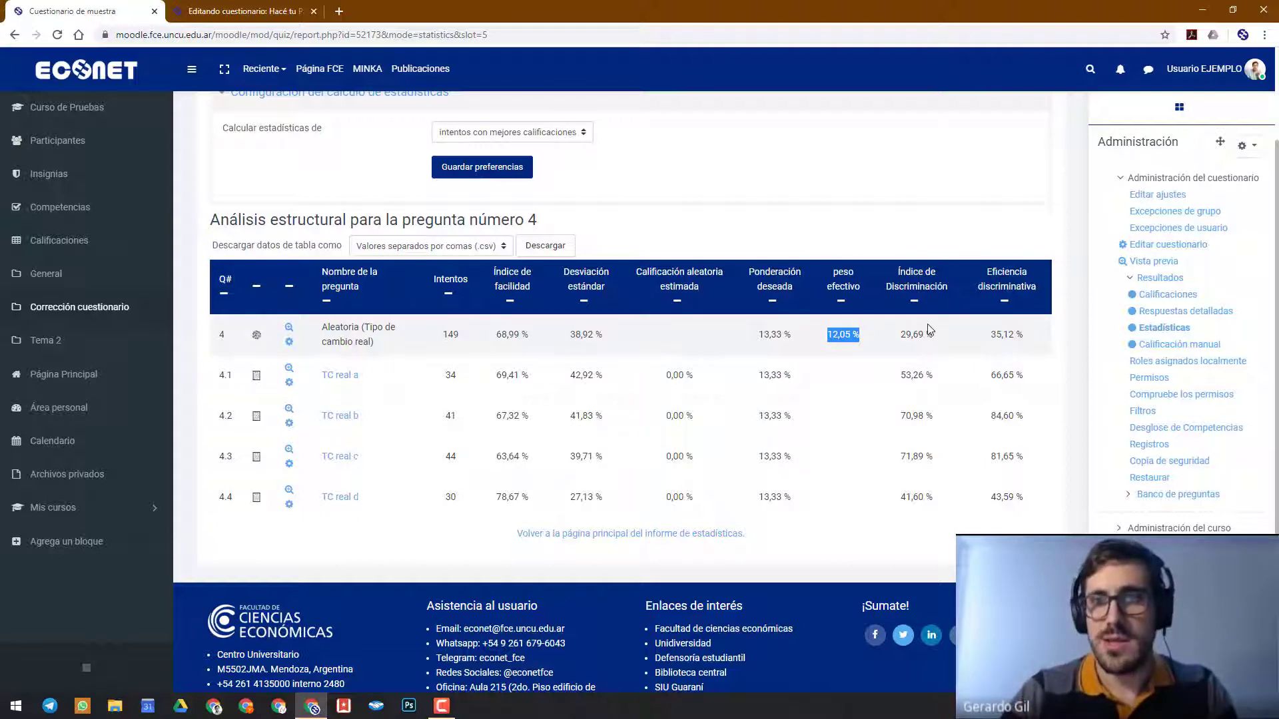
click(907, 335)
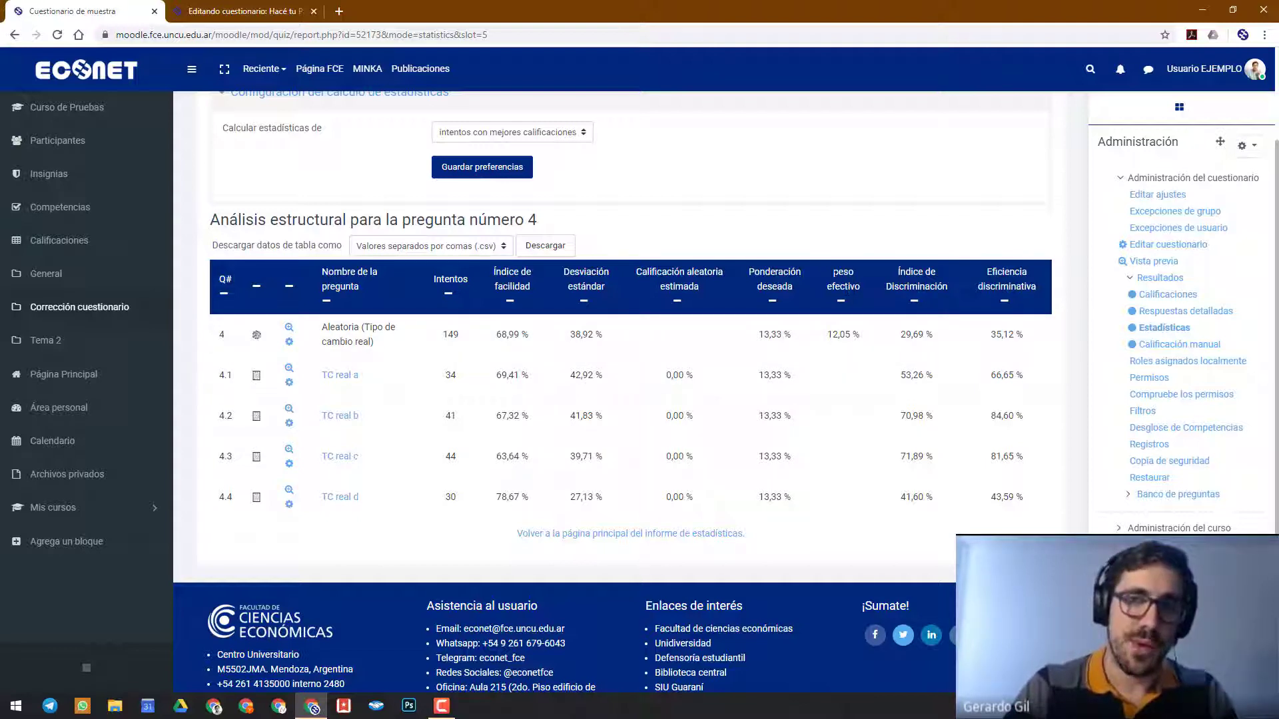
drag(491, 271, 487, 265)
click(508, 274)
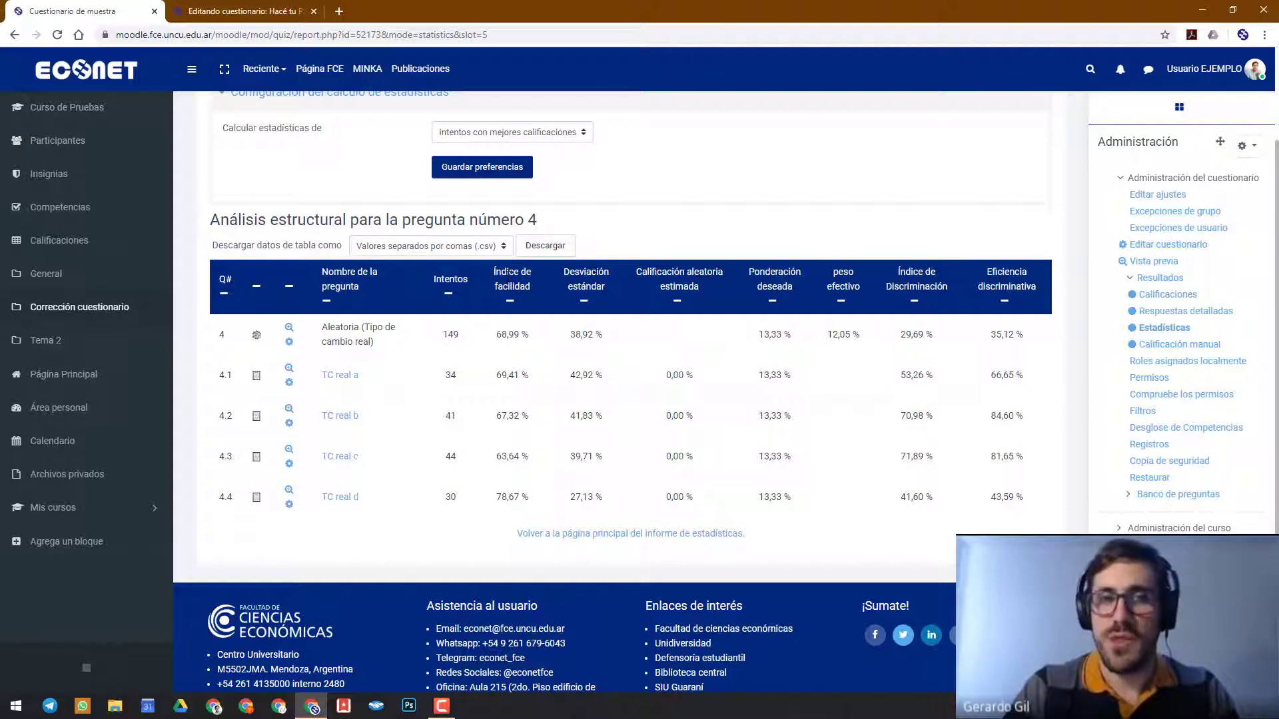
Return to the main statistics report and check the Calificación media de los mejores intentos in the quiz information
scroll(429, 391, up, 1)
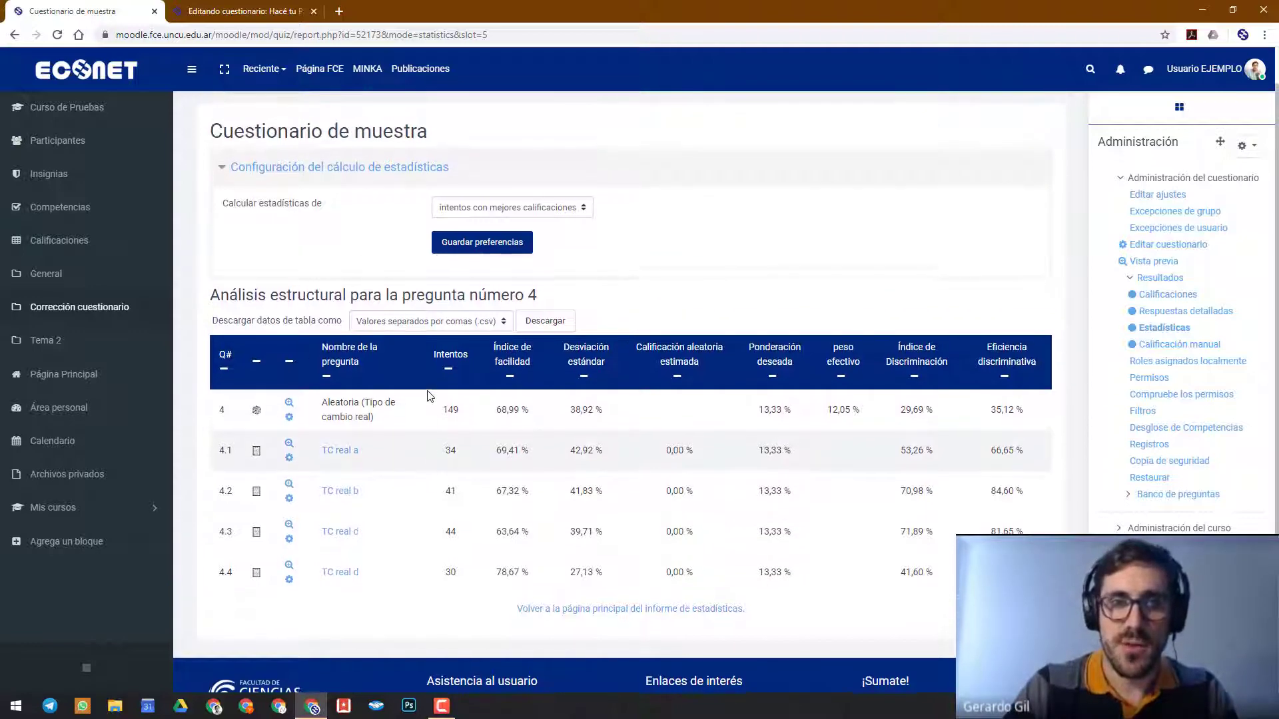
click(649, 610)
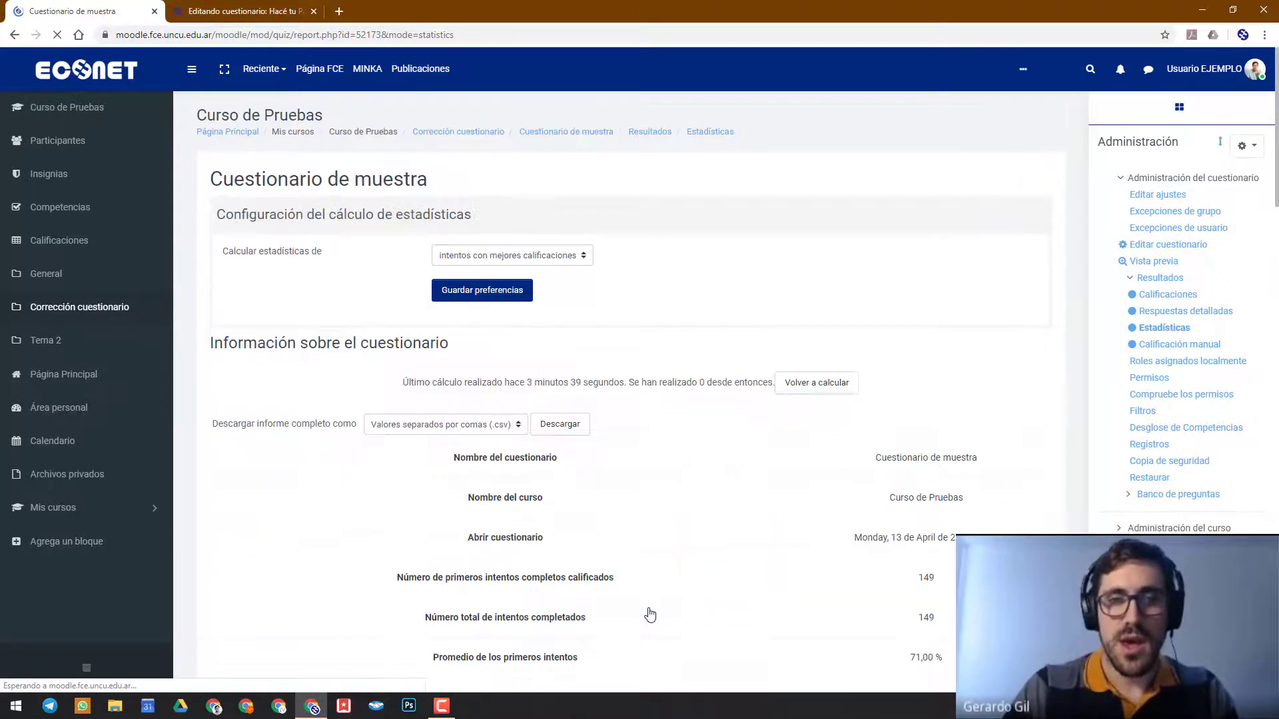
scroll(492, 523, down, 4)
scroll(728, 385, up, 1)
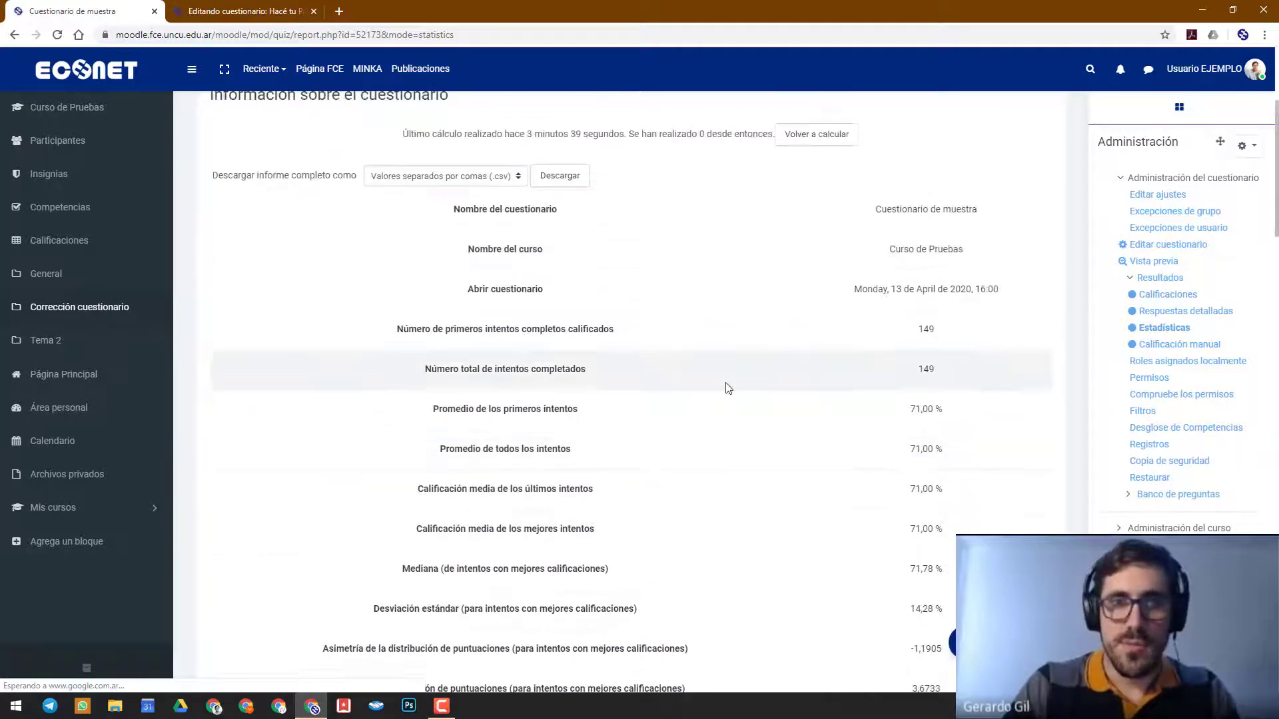
scroll(777, 381, down, 1)
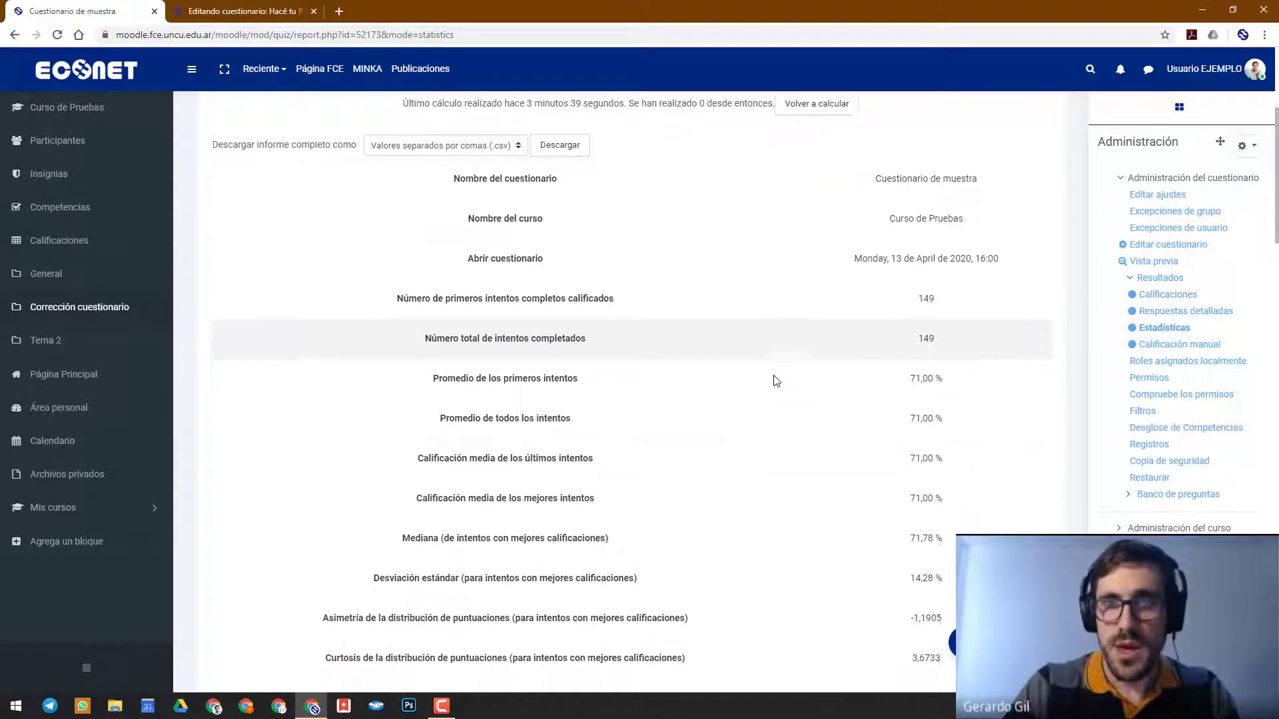
scroll(779, 313, down, 1)
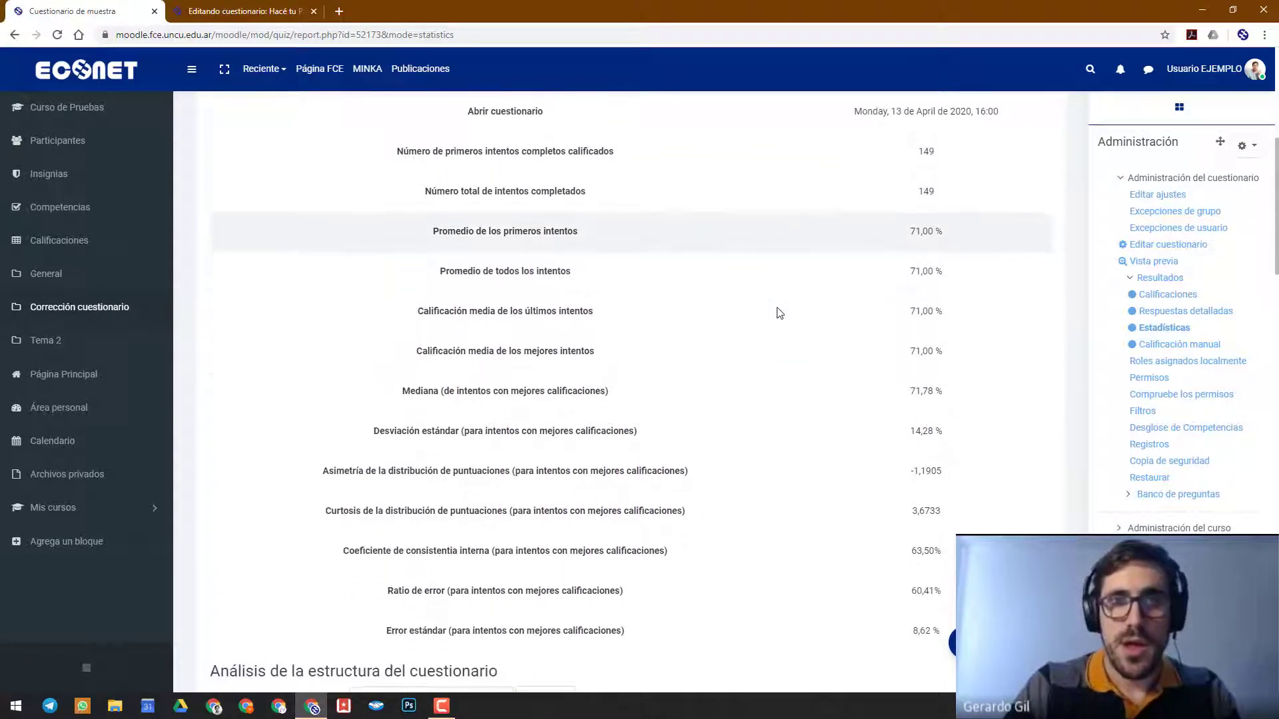
scroll(782, 268, down, 1)
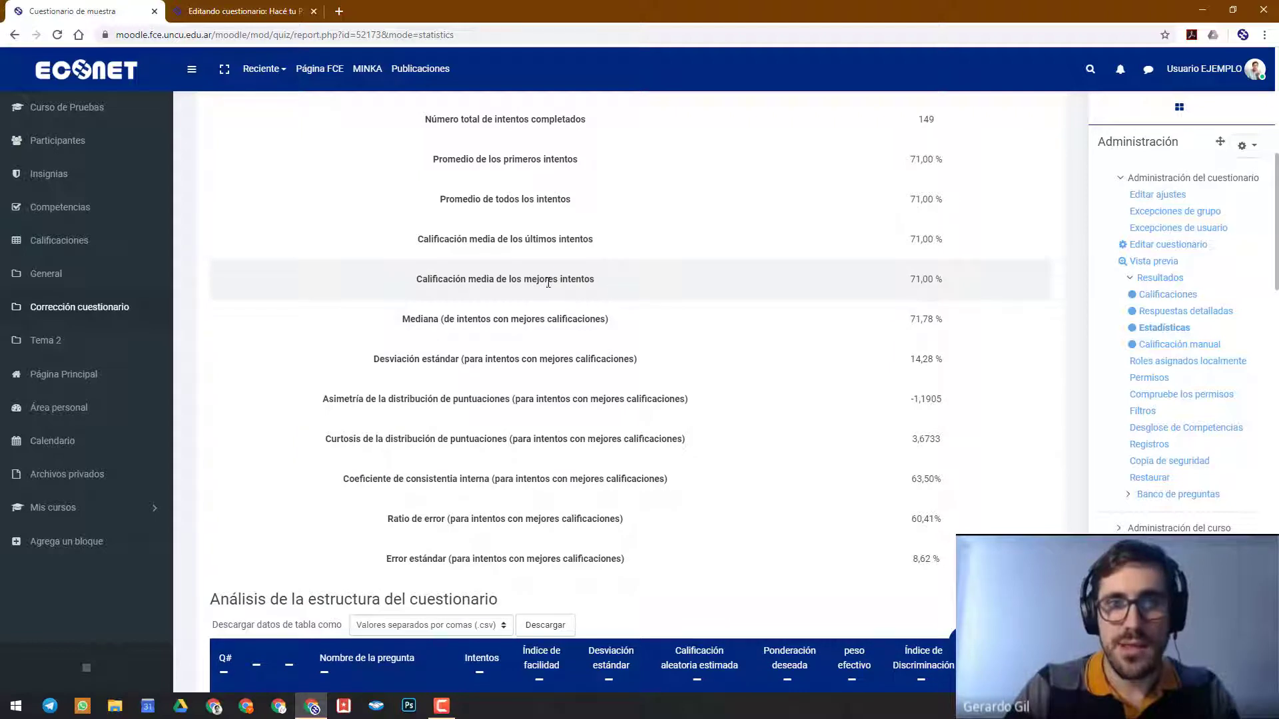
drag(594, 279, 477, 291)
drag(944, 280, 908, 280)
Check the Índice de facilidad of random question 8 (Exportaciones Netas) and open its detailed structural analysis
scroll(760, 313, down, 3)
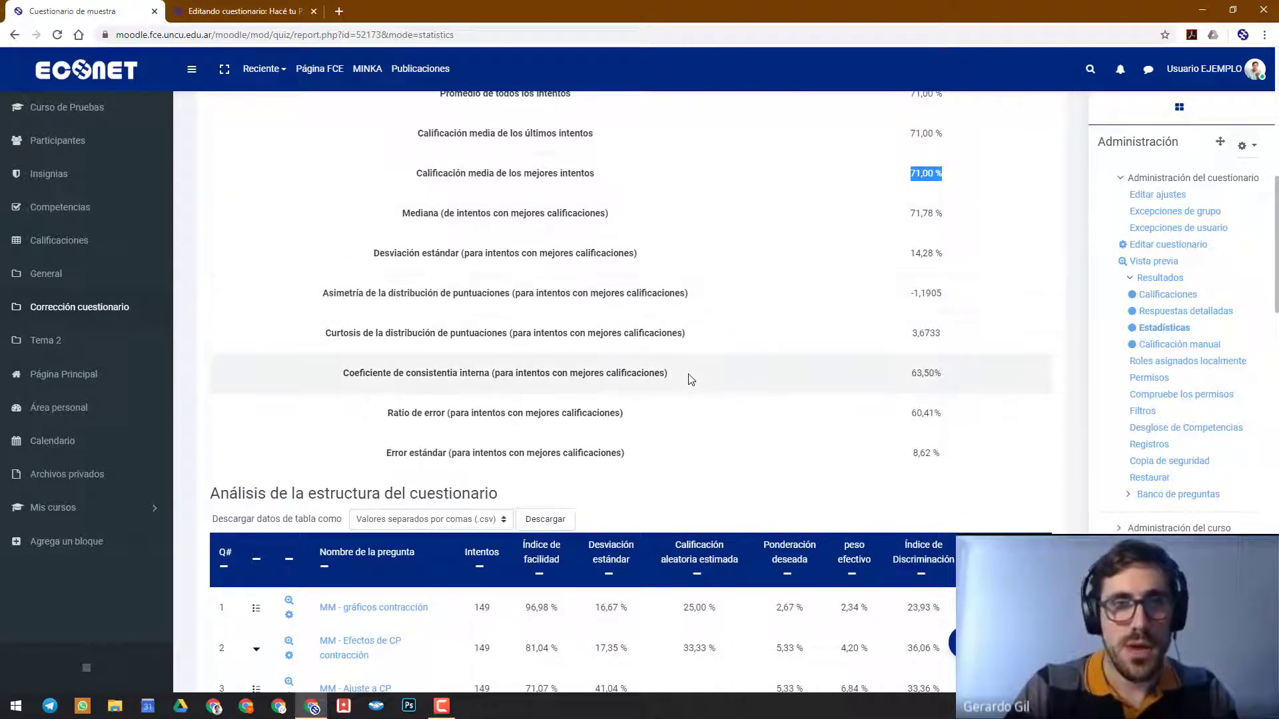
scroll(688, 374, down, 2)
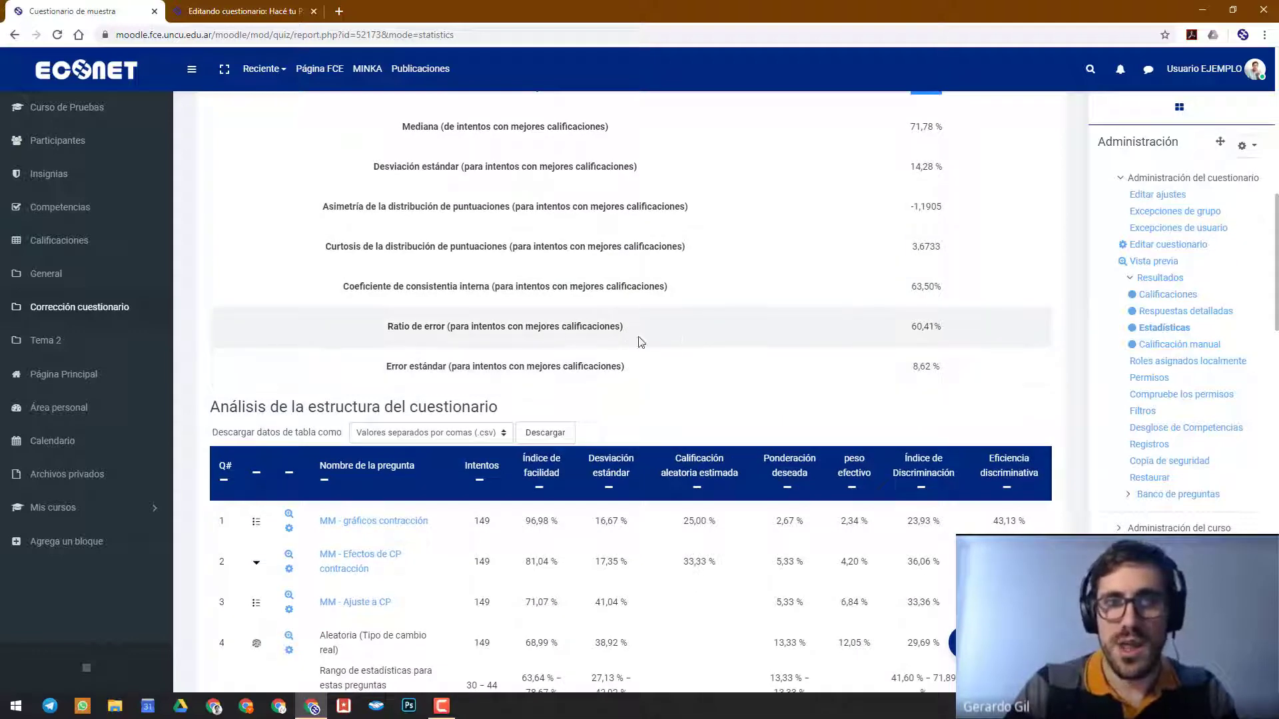
scroll(688, 368, down, 8)
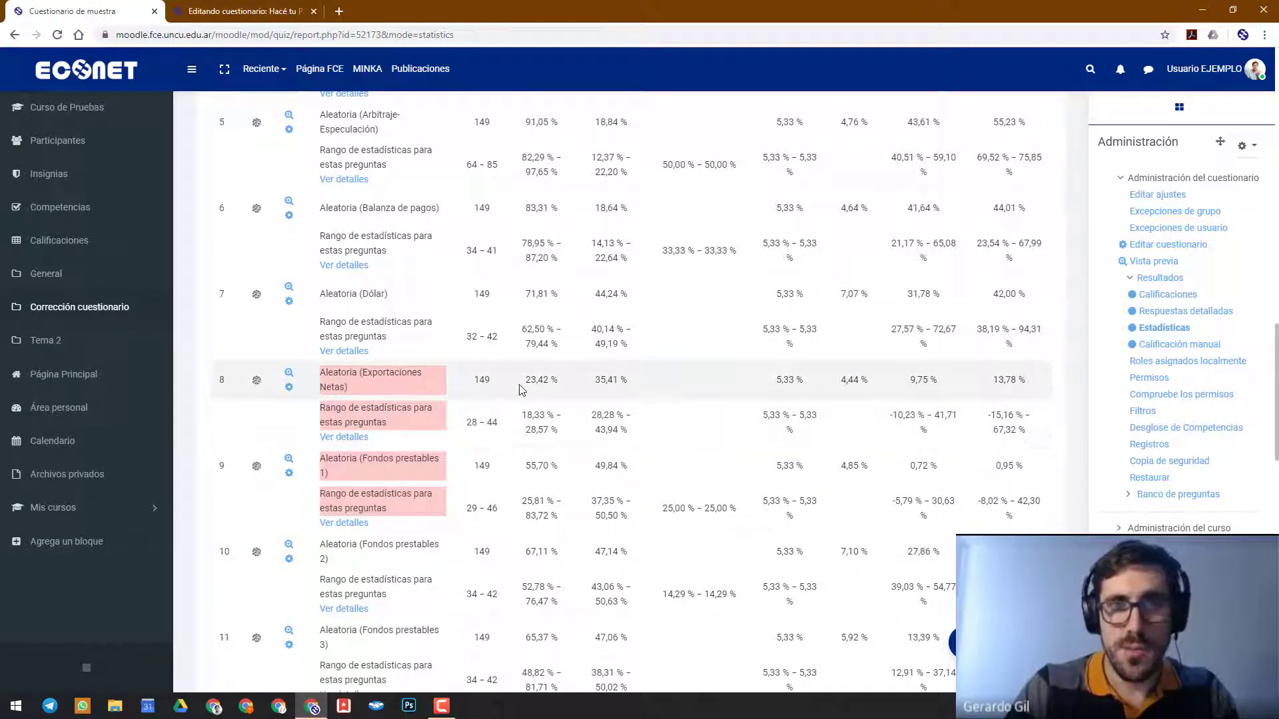
drag(561, 385, 524, 388)
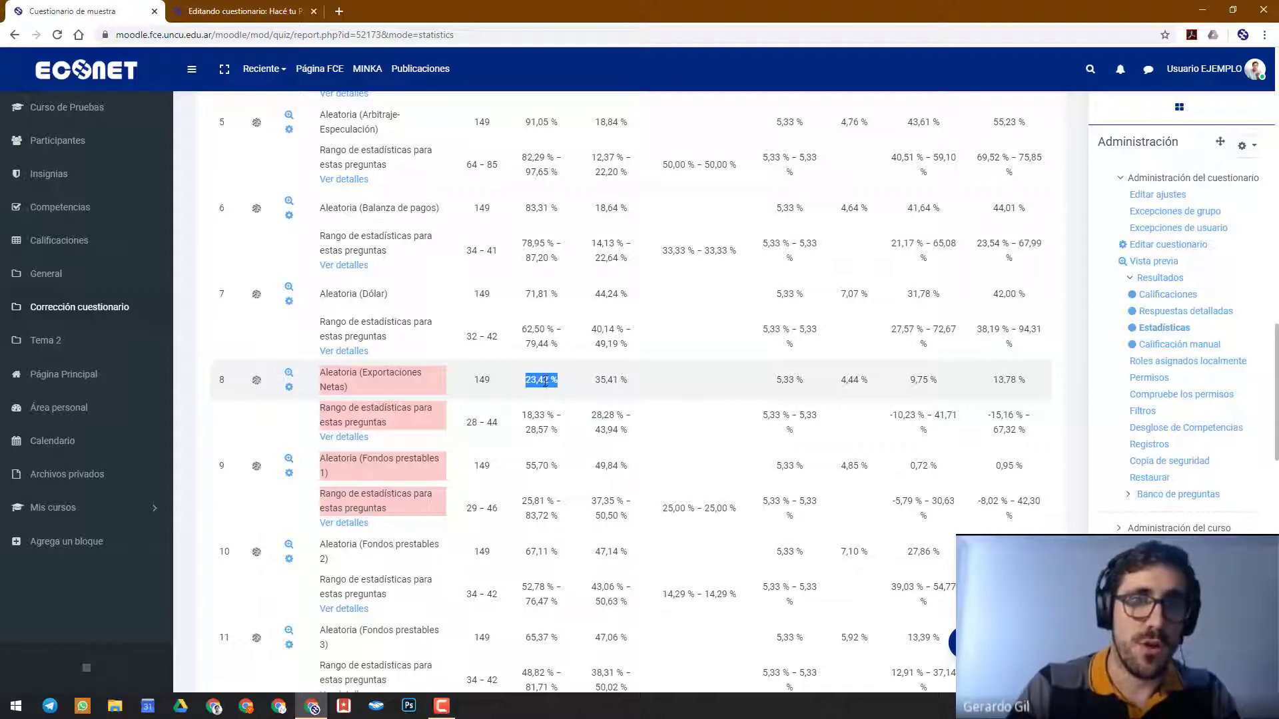
click(545, 381)
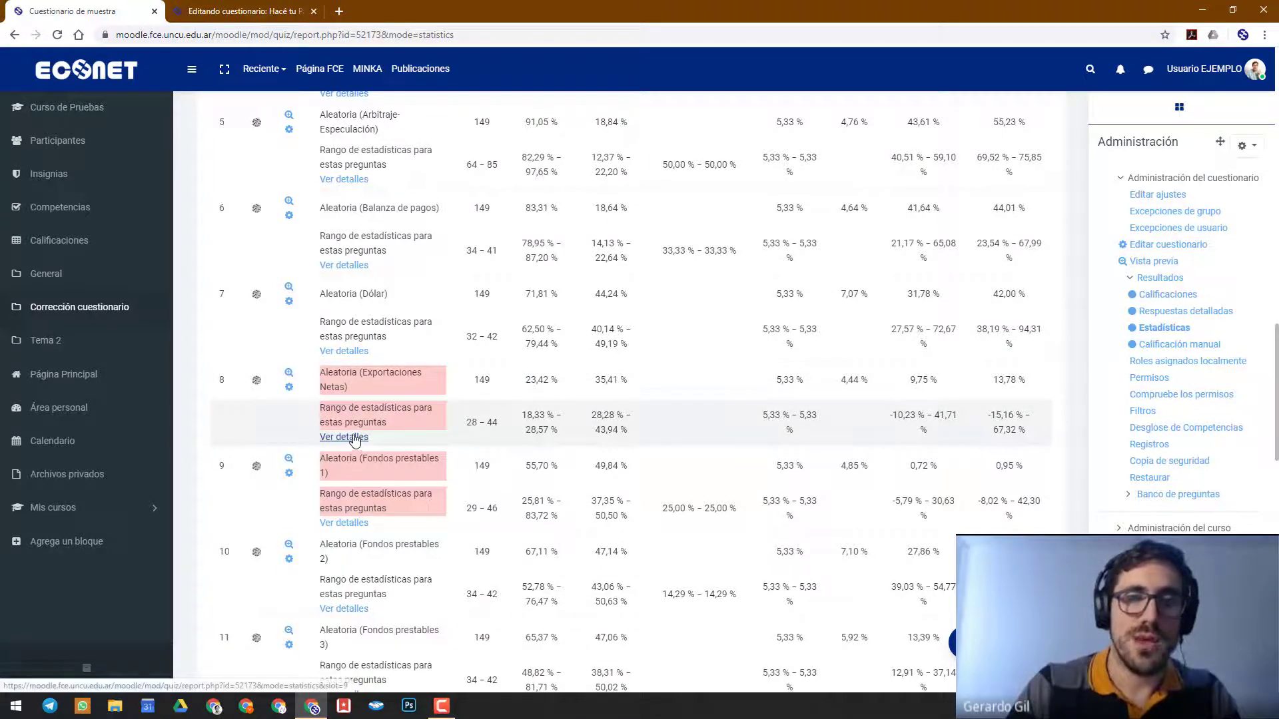
click(352, 439)
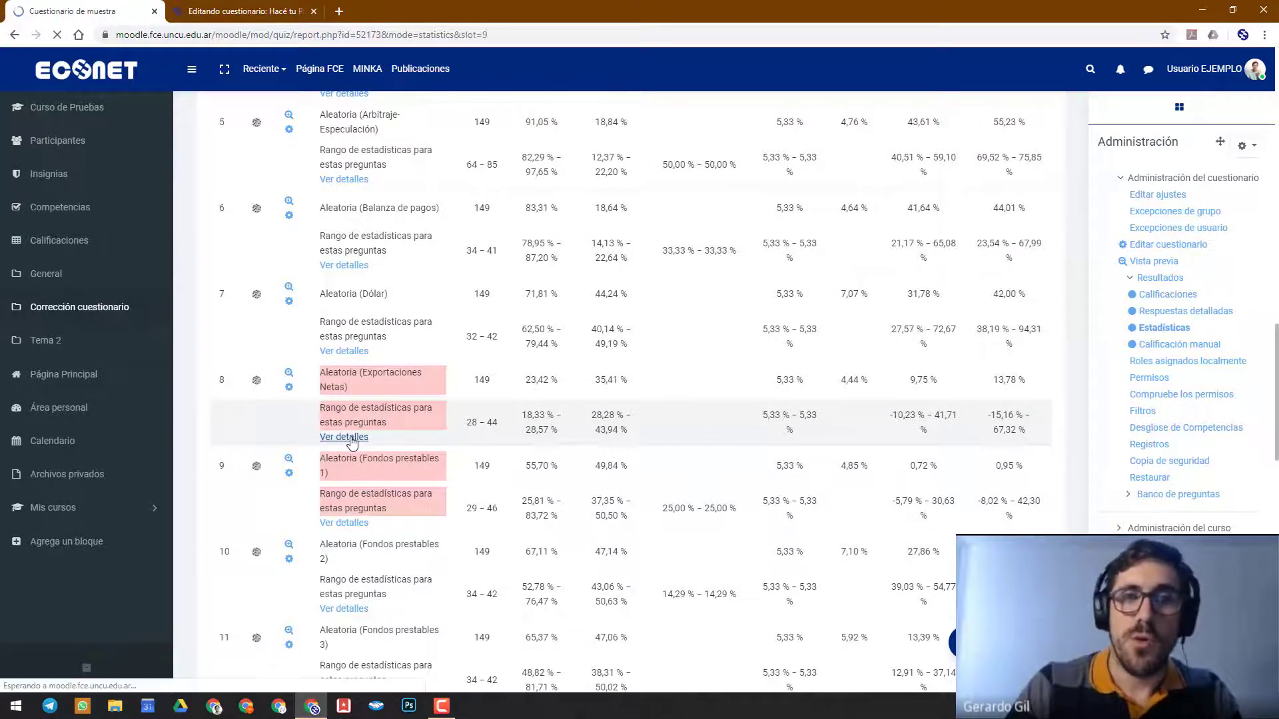
scroll(432, 459, down, 3)
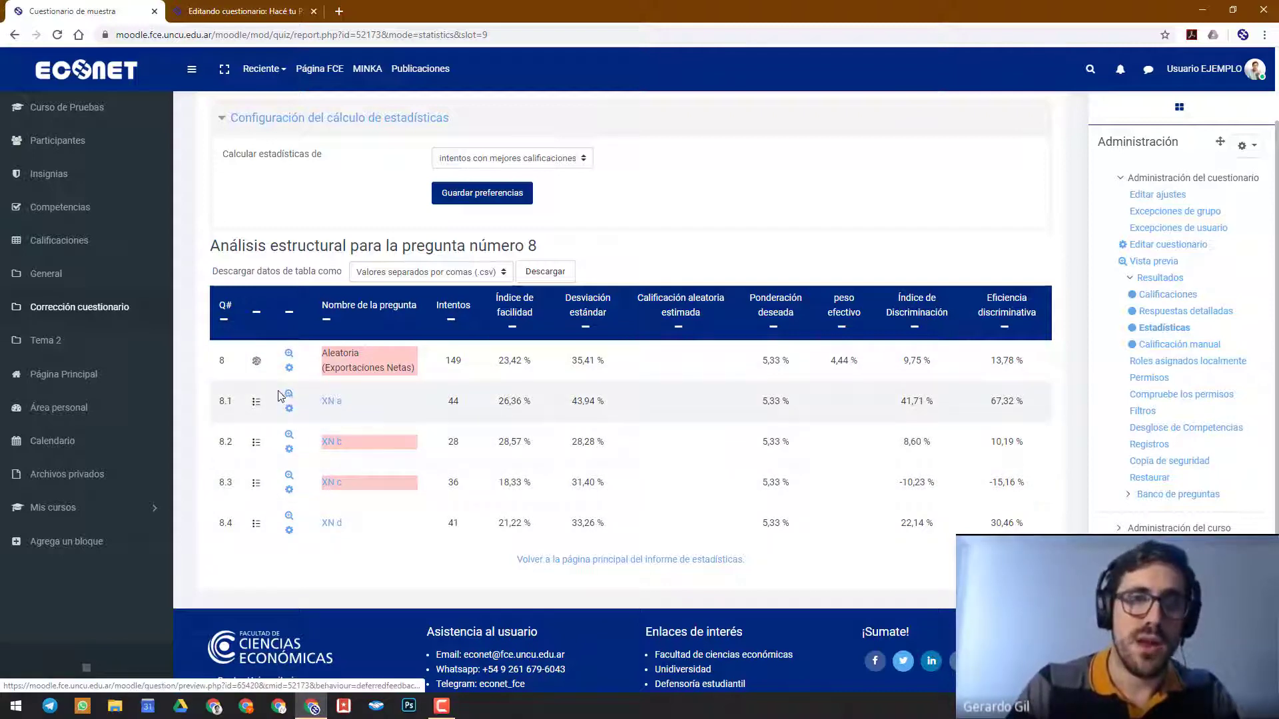
Preview variant XN b of question 8, read its statement and the note on incorrect options, and close the preview
click(289, 436)
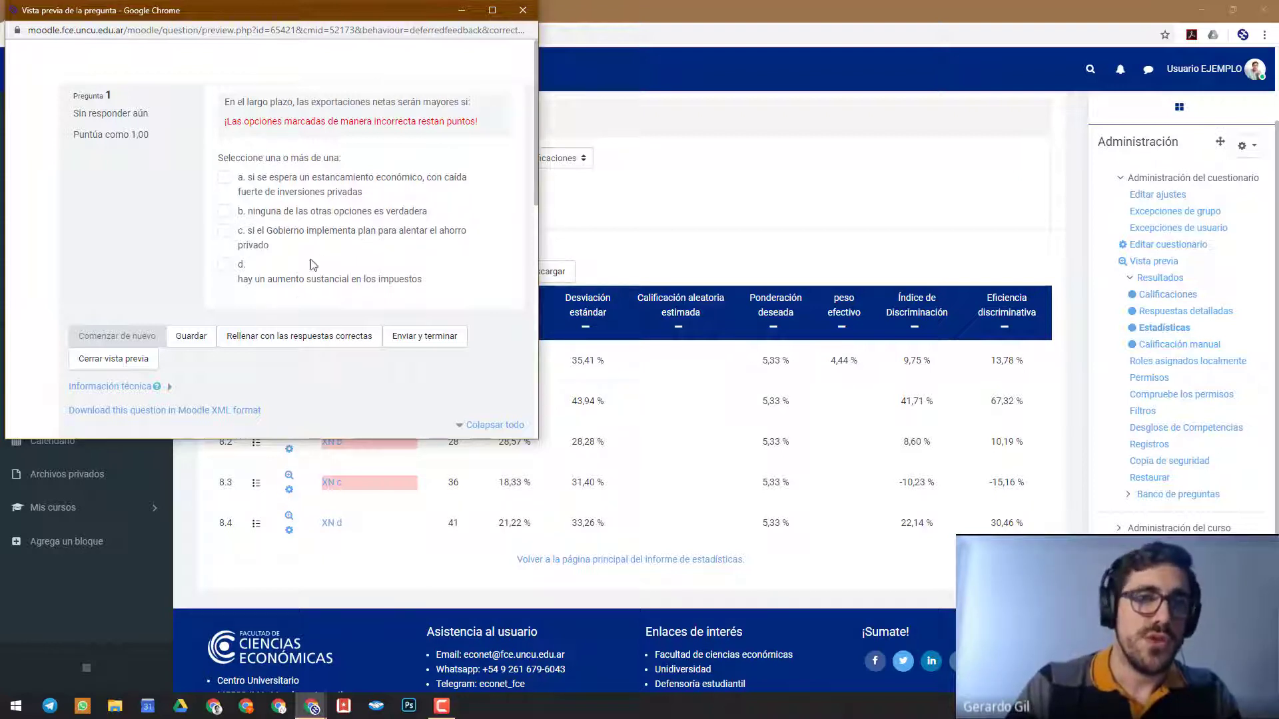
drag(267, 122, 218, 103)
click(463, 123)
click(313, 118)
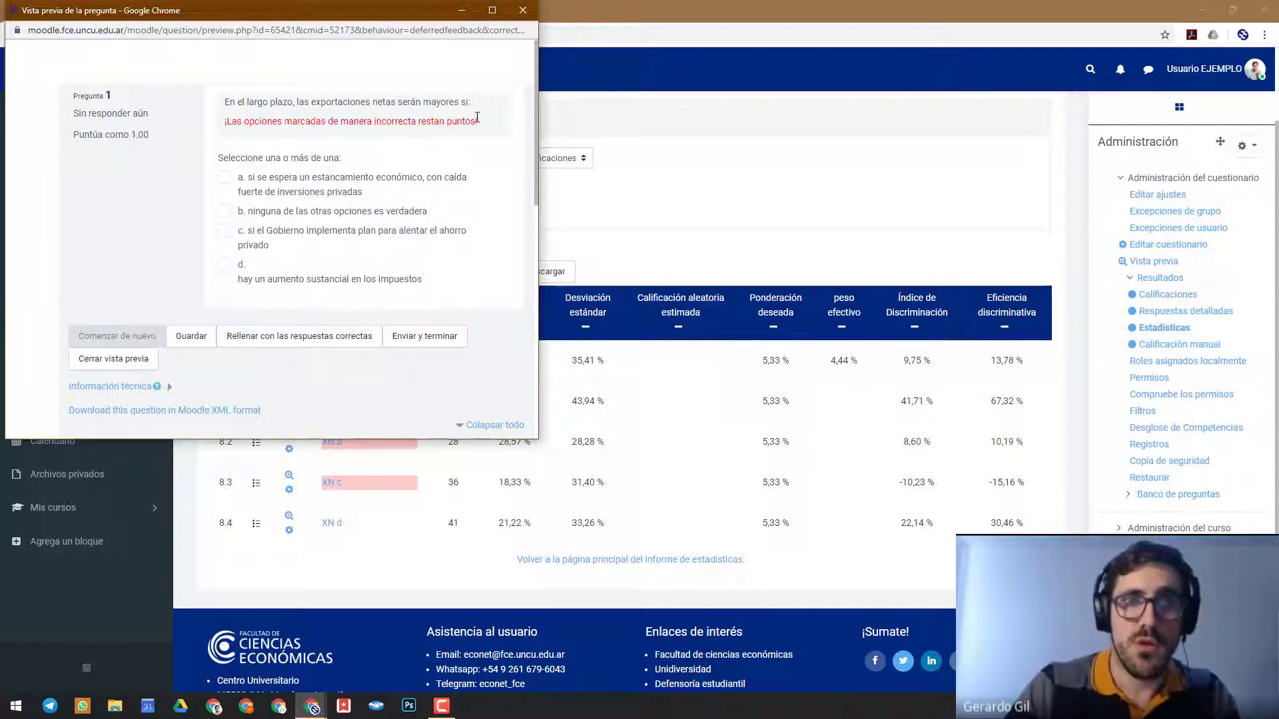
drag(477, 120, 206, 125)
click(247, 123)
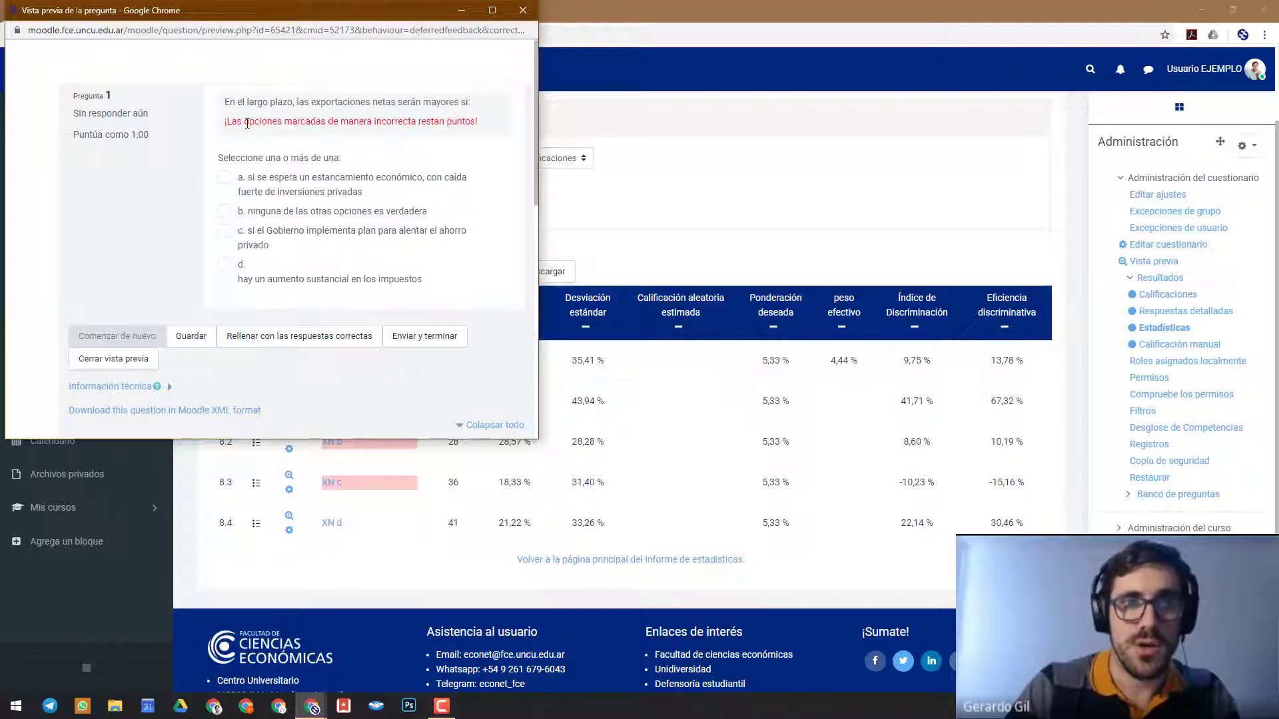
scroll(270, 367, down, 7)
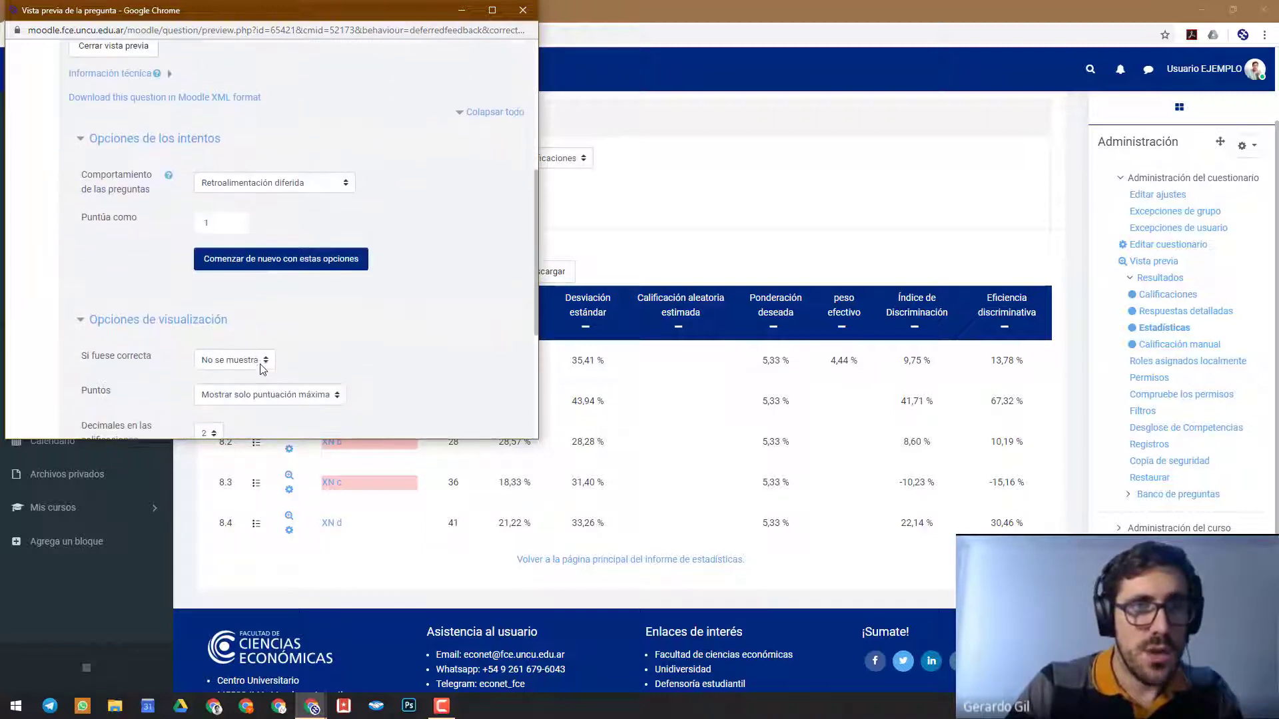
scroll(261, 371, down, 2)
click(523, 10)
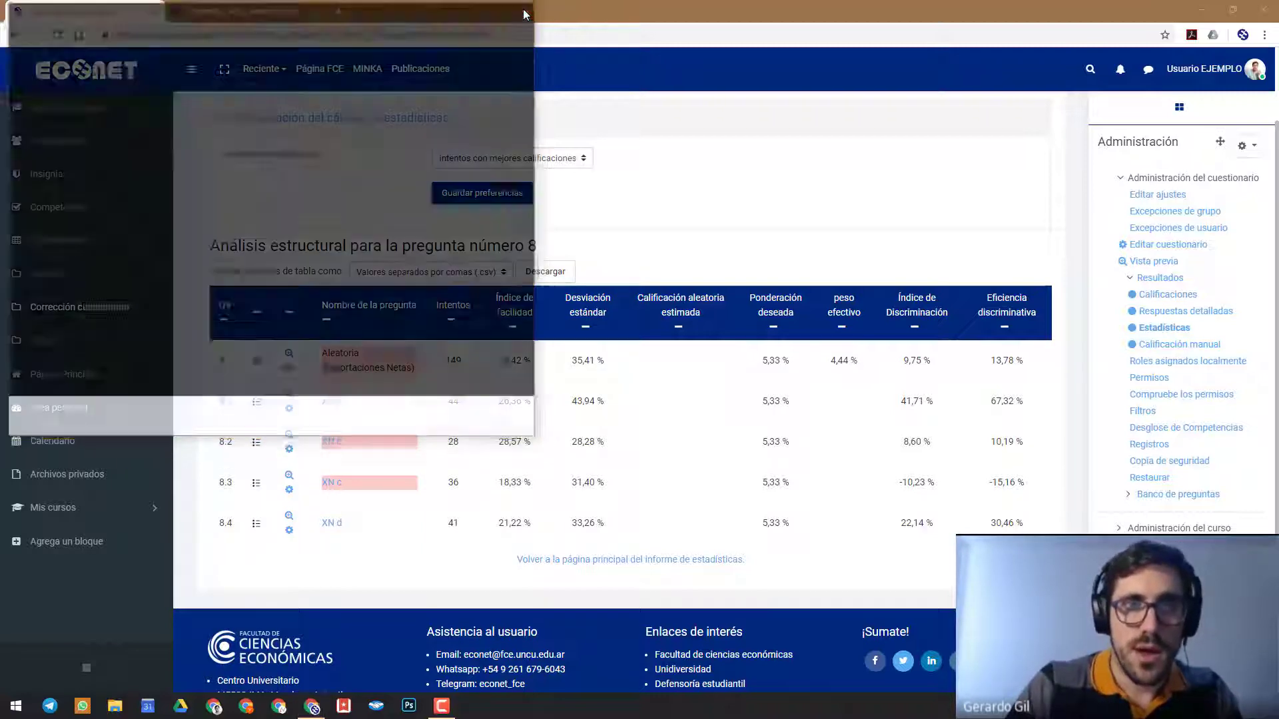
Open question XN b for editing and review the Calificación assigned to each of its answer choices
click(290, 450)
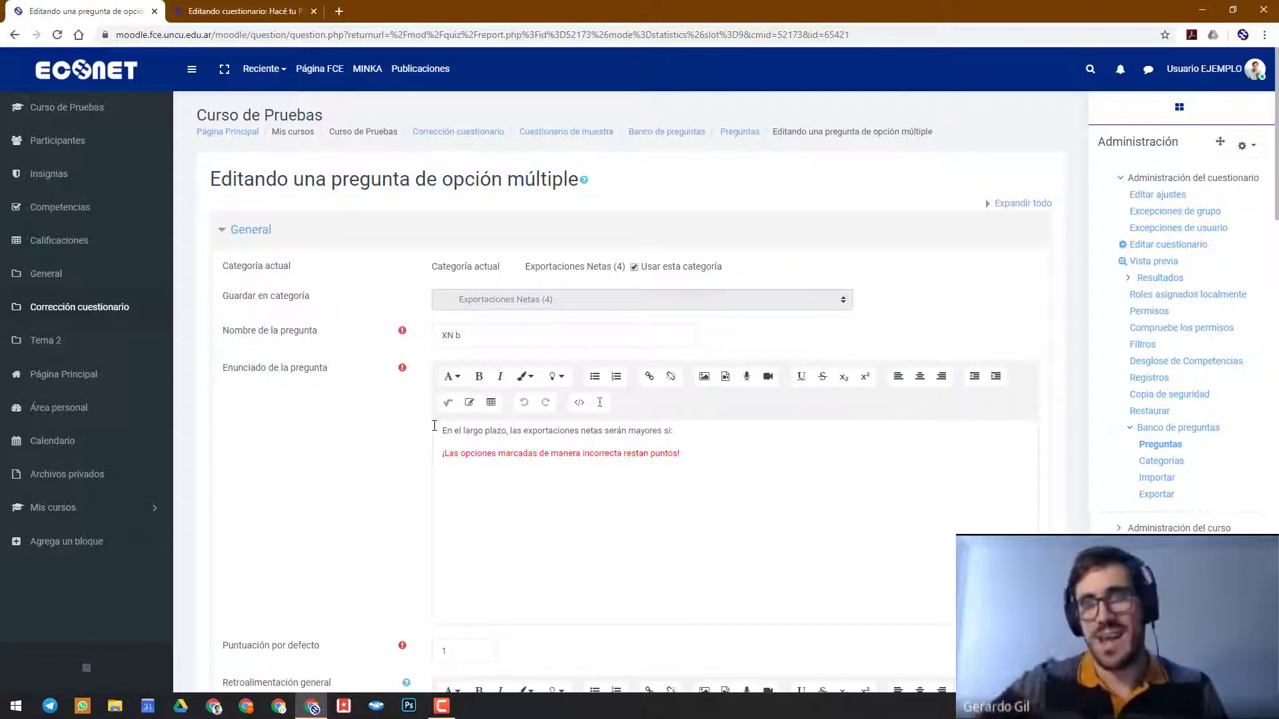
scroll(434, 425, down, 9)
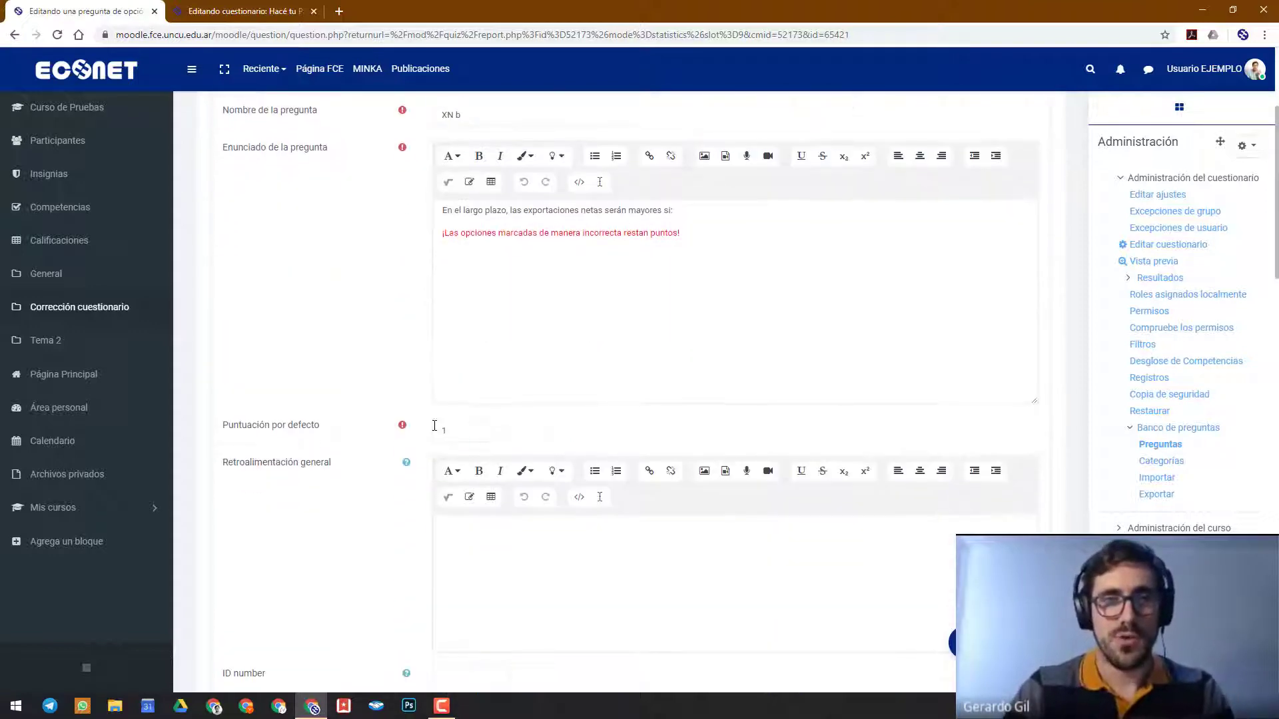
scroll(311, 427, down, 3)
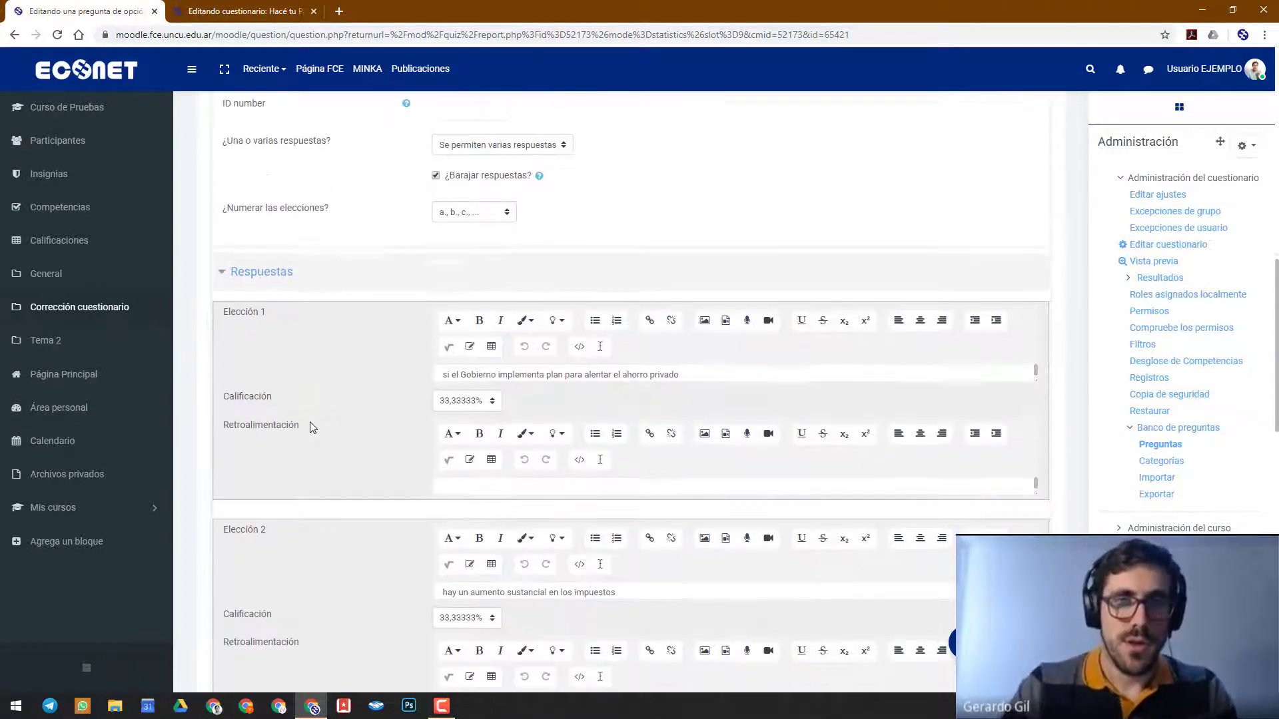
scroll(374, 447, down, 10)
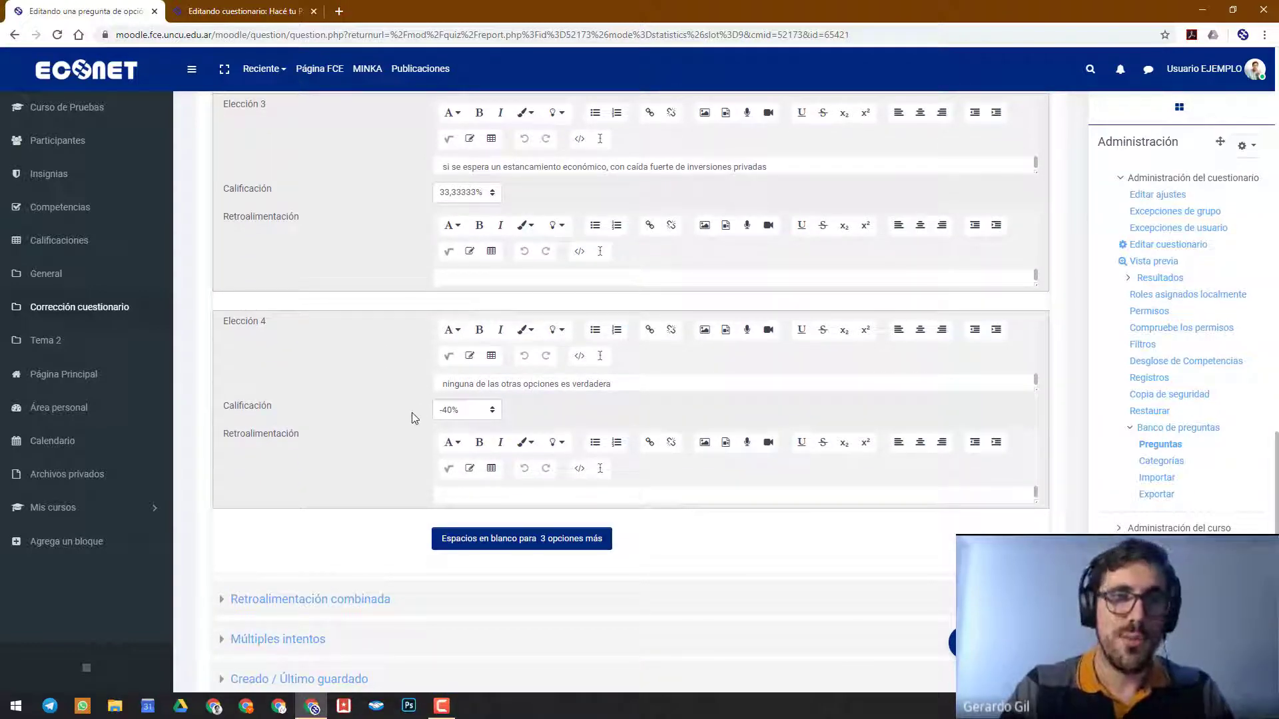
Compare the Calificación values of the four answer choices of question XN b, including the penalty on Elección 4
scroll(413, 417, up, 7)
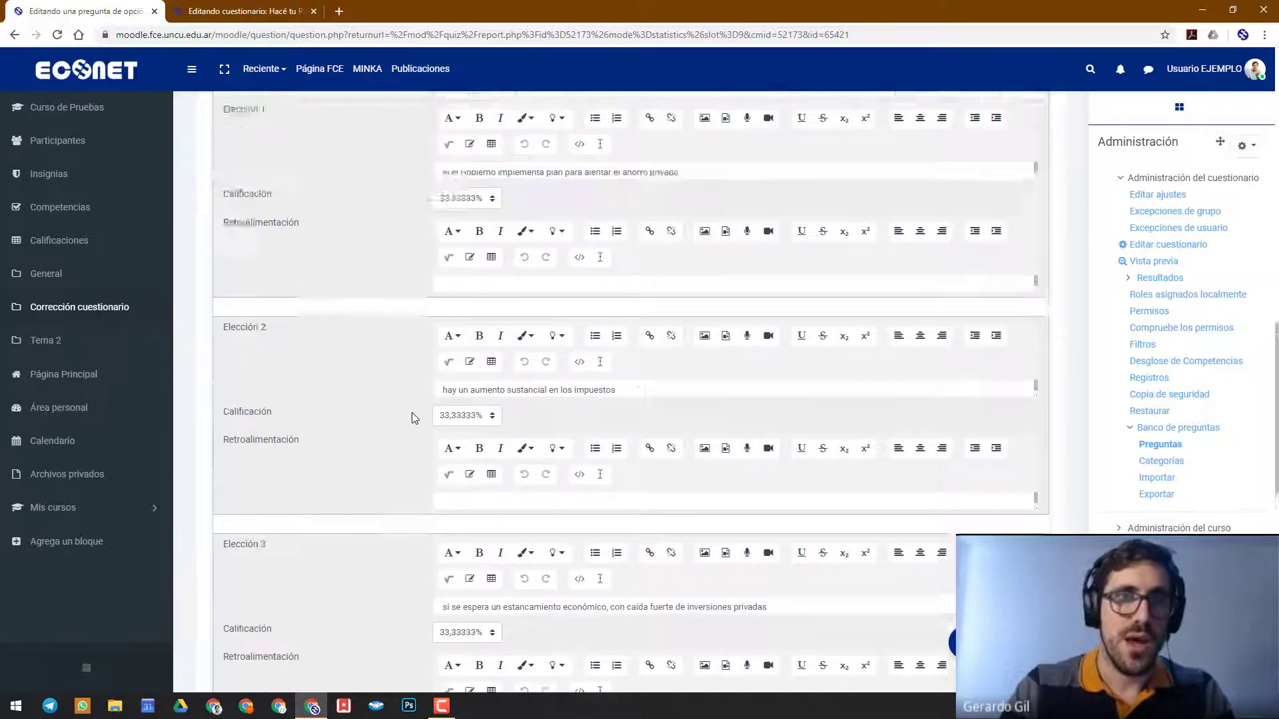
scroll(459, 513, down, 8)
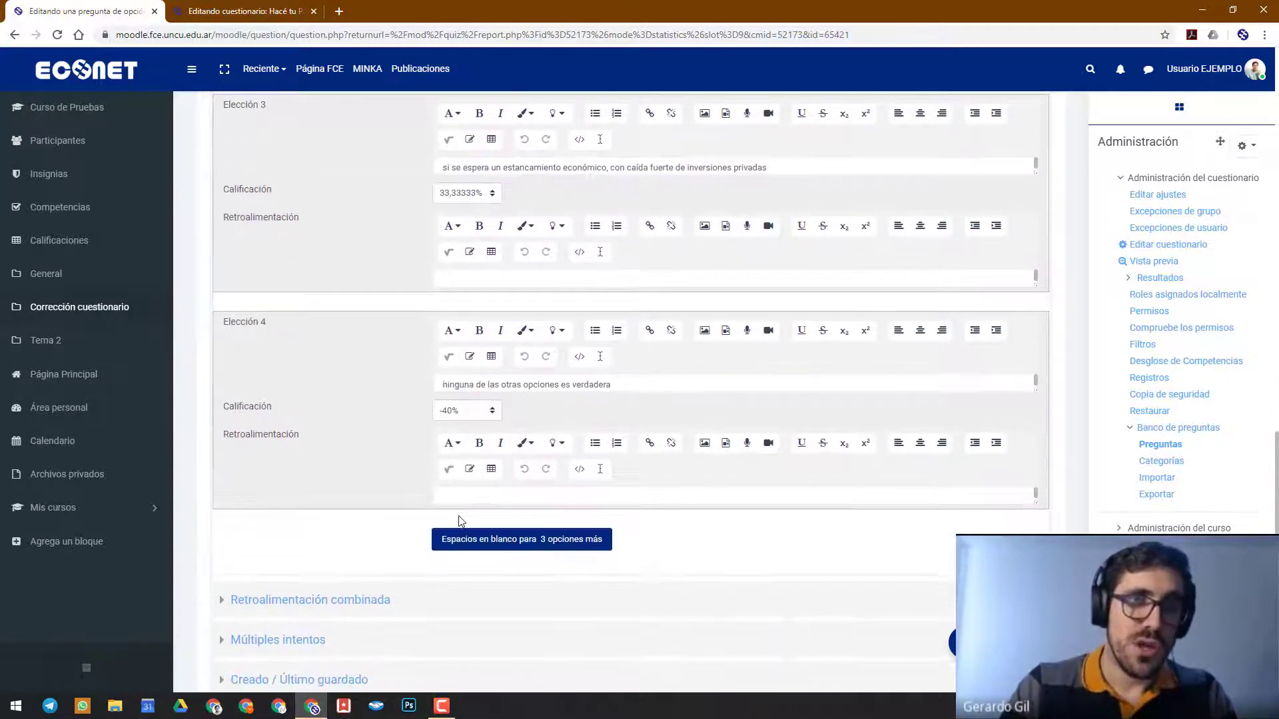
scroll(459, 519, up, 6)
scroll(460, 518, up, 3)
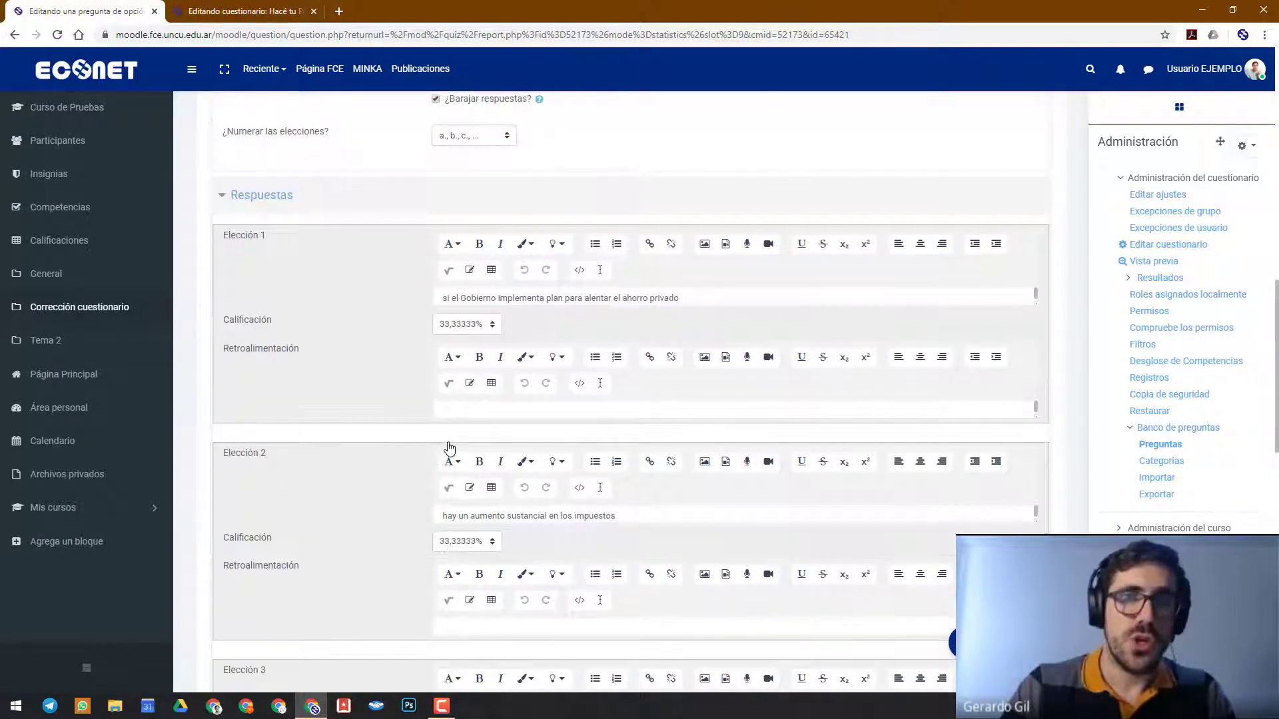
scroll(450, 446, up, 6)
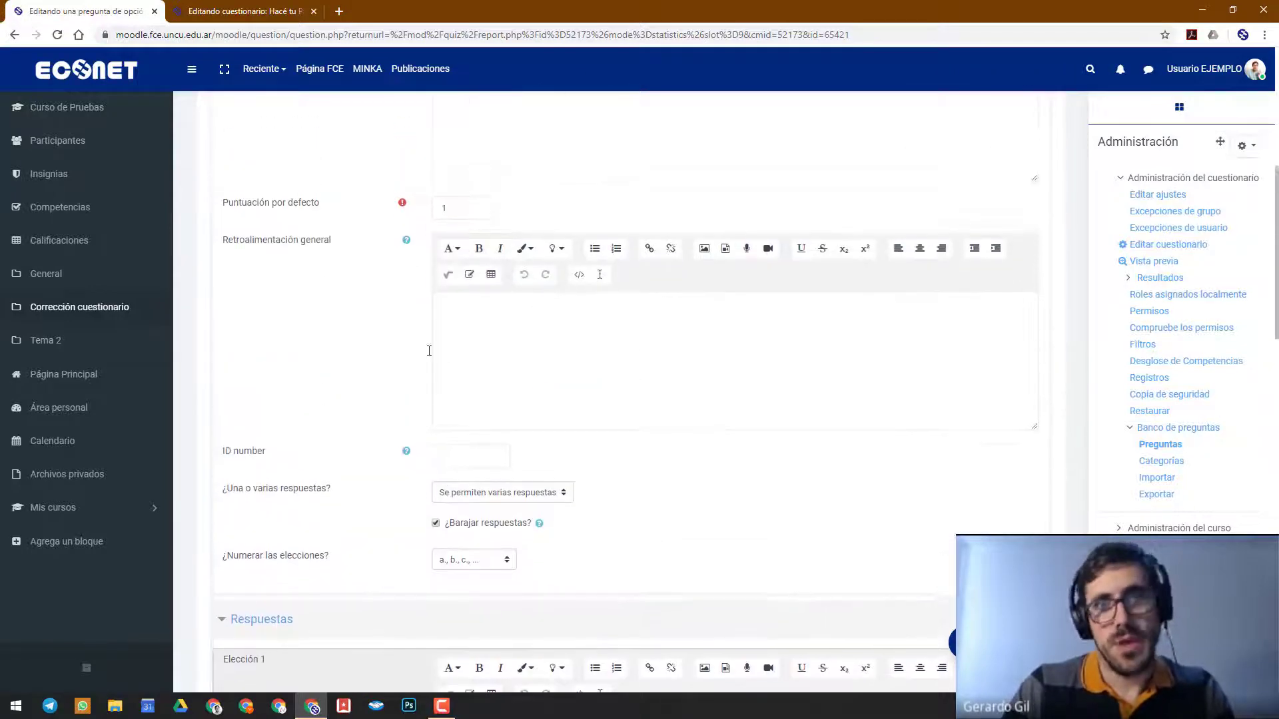
Highlight the red note about incorrectly marked options in the Enunciado de la pregunta, then clear the selection
scroll(421, 271, up, 4)
click(675, 303)
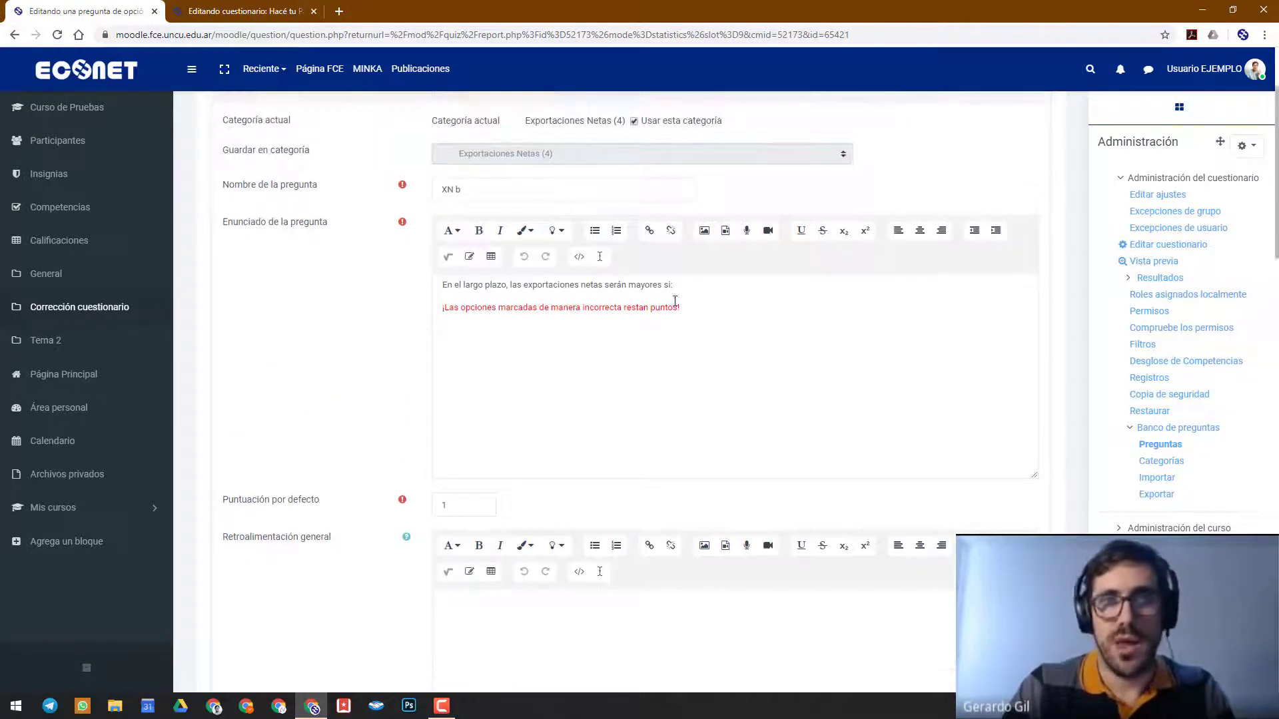
key(ctrl+a)
triple_click(443, 316)
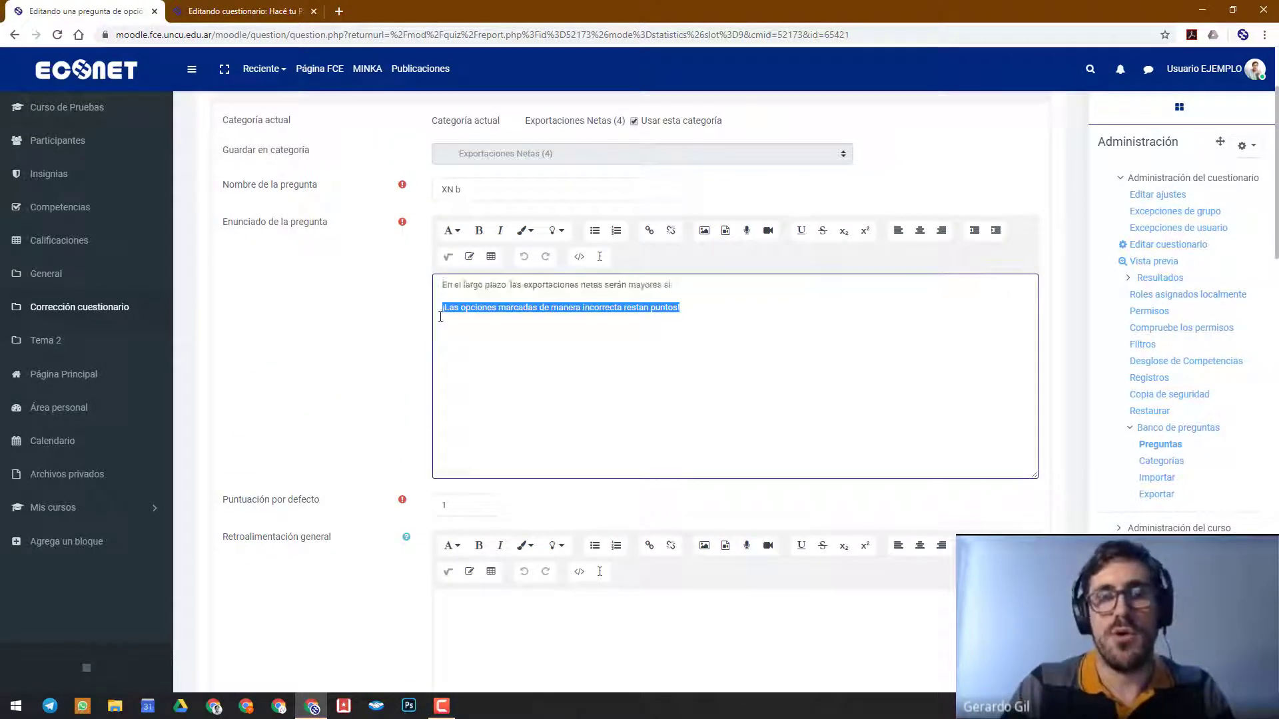
click(341, 322)
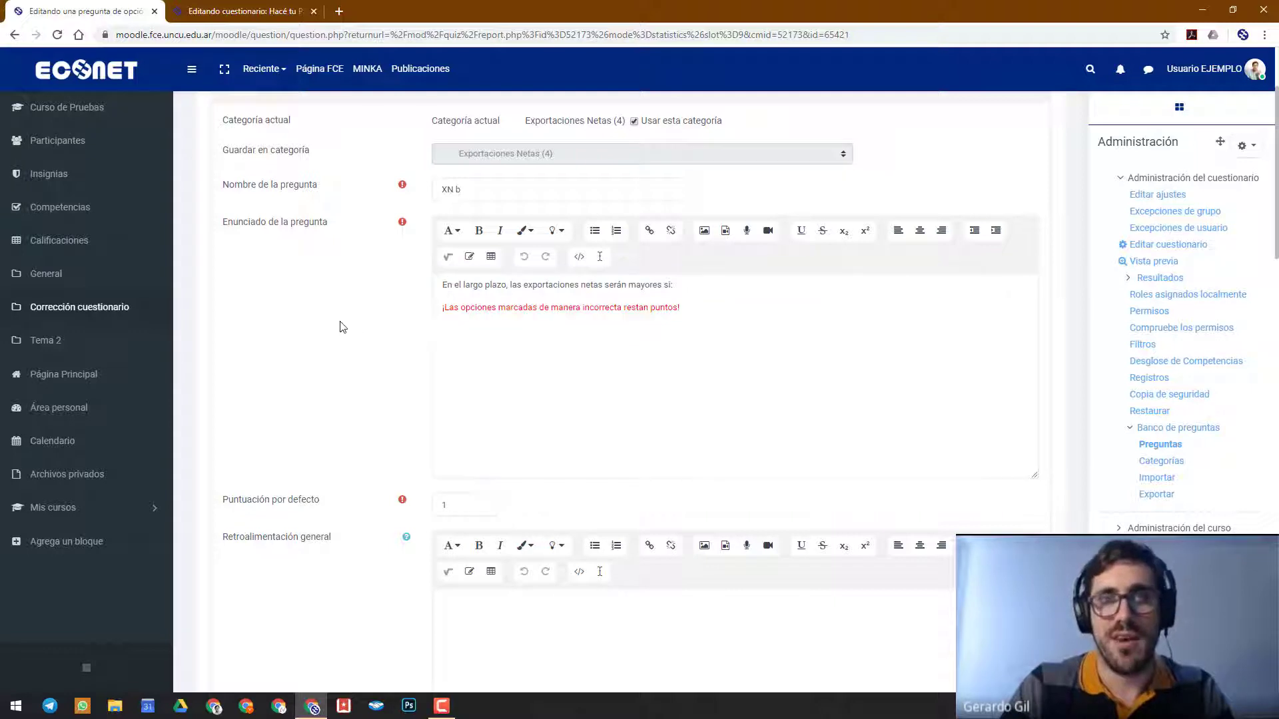
Leave the question editor without saving and go back through question 8's structural analysis to the main statistics report
click(14, 35)
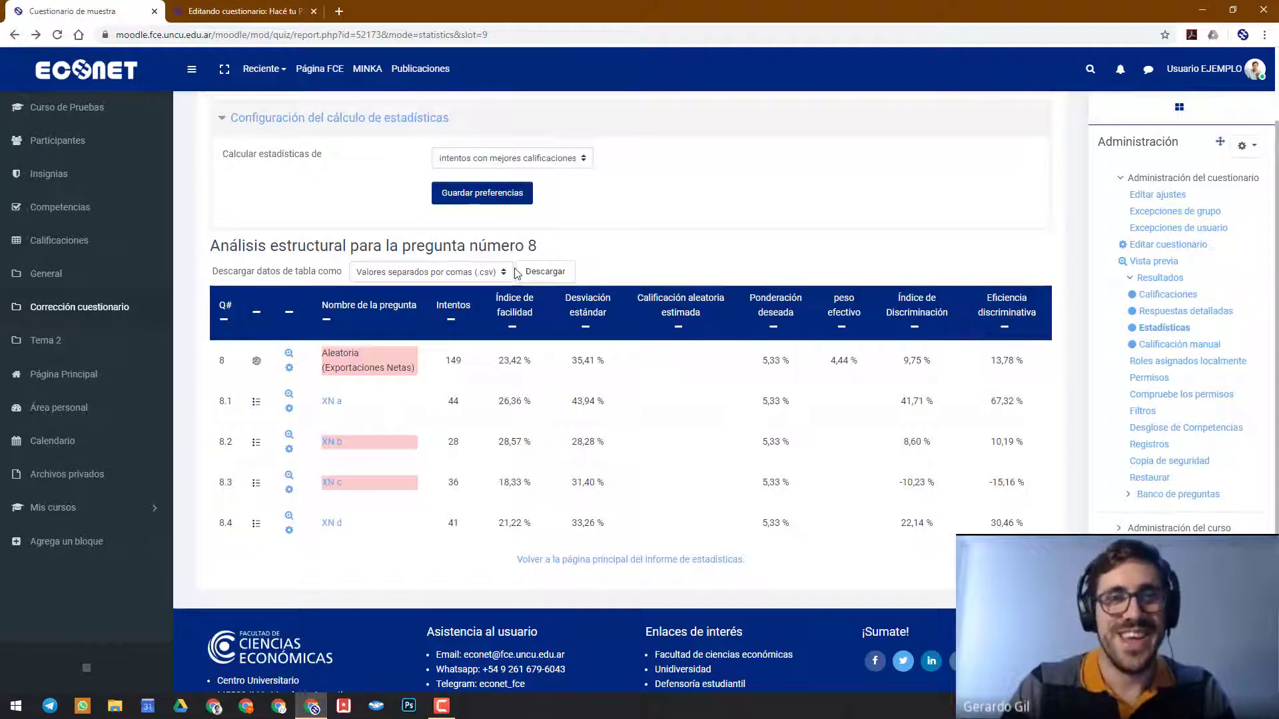
scroll(517, 273, up, 2)
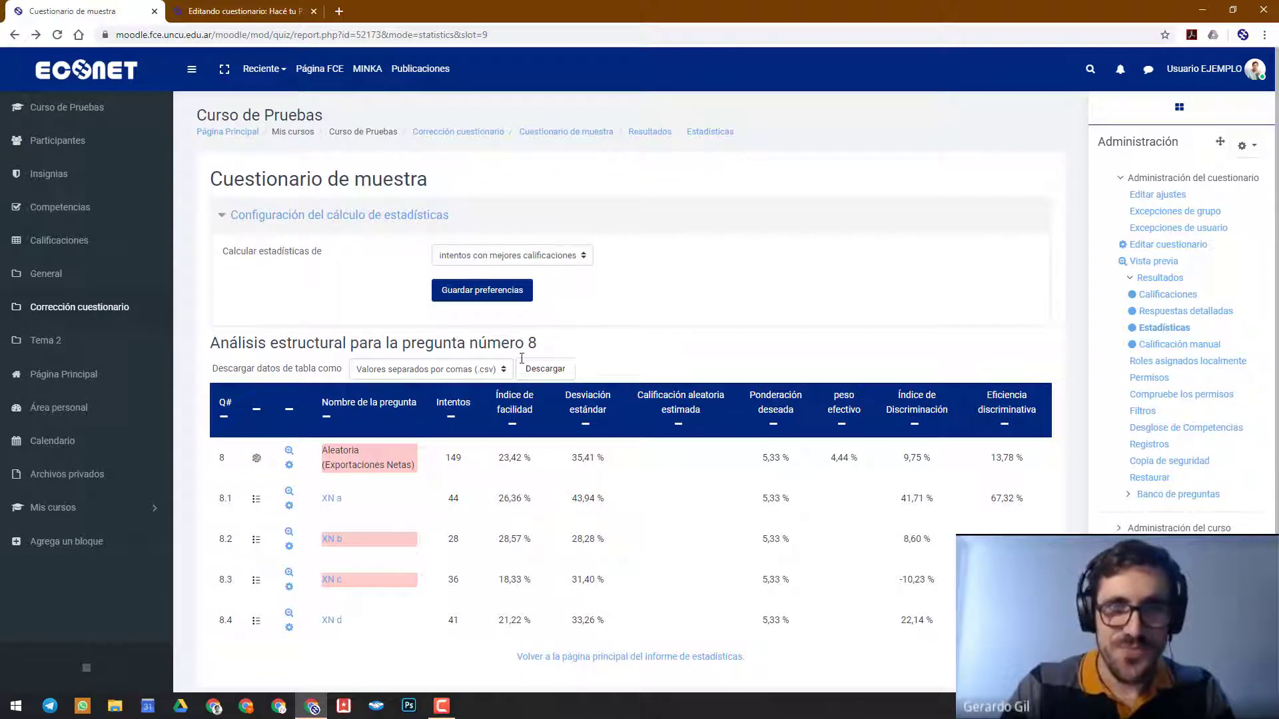
click(531, 658)
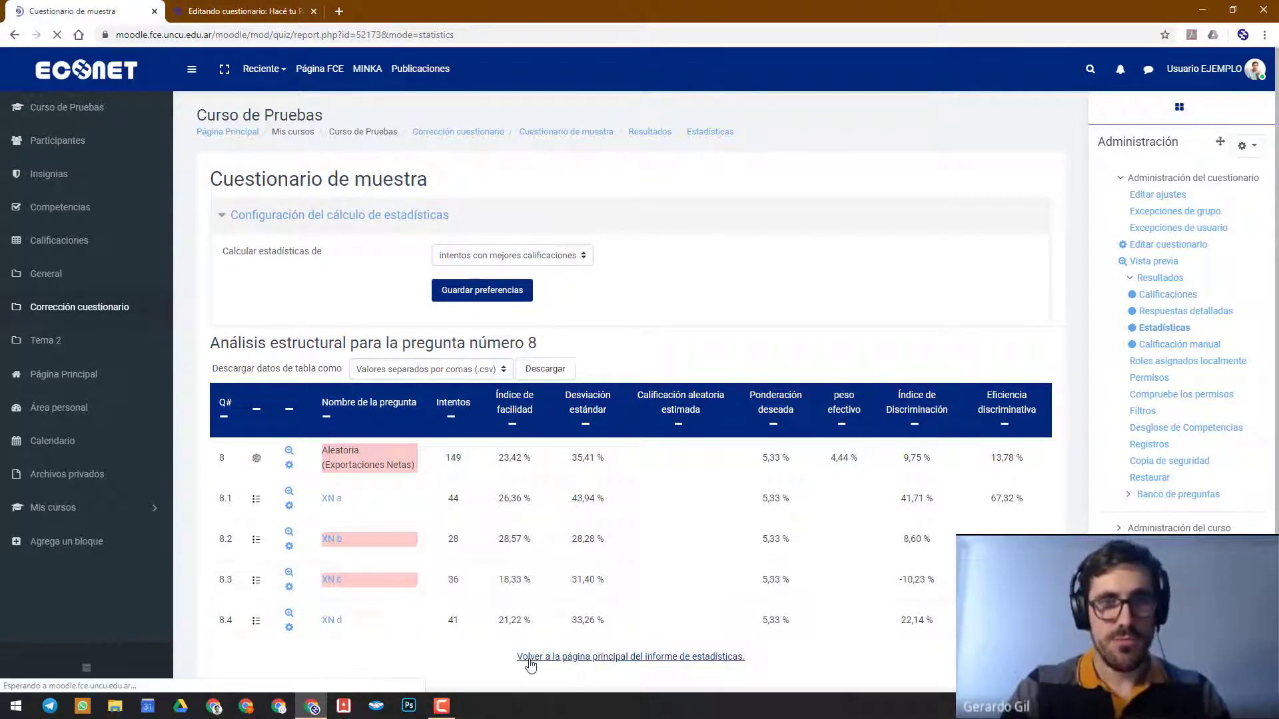
Look over the Información sobre el cuestionario and go back to the Corrección cuestionario section of the course
scroll(746, 556, down, 3)
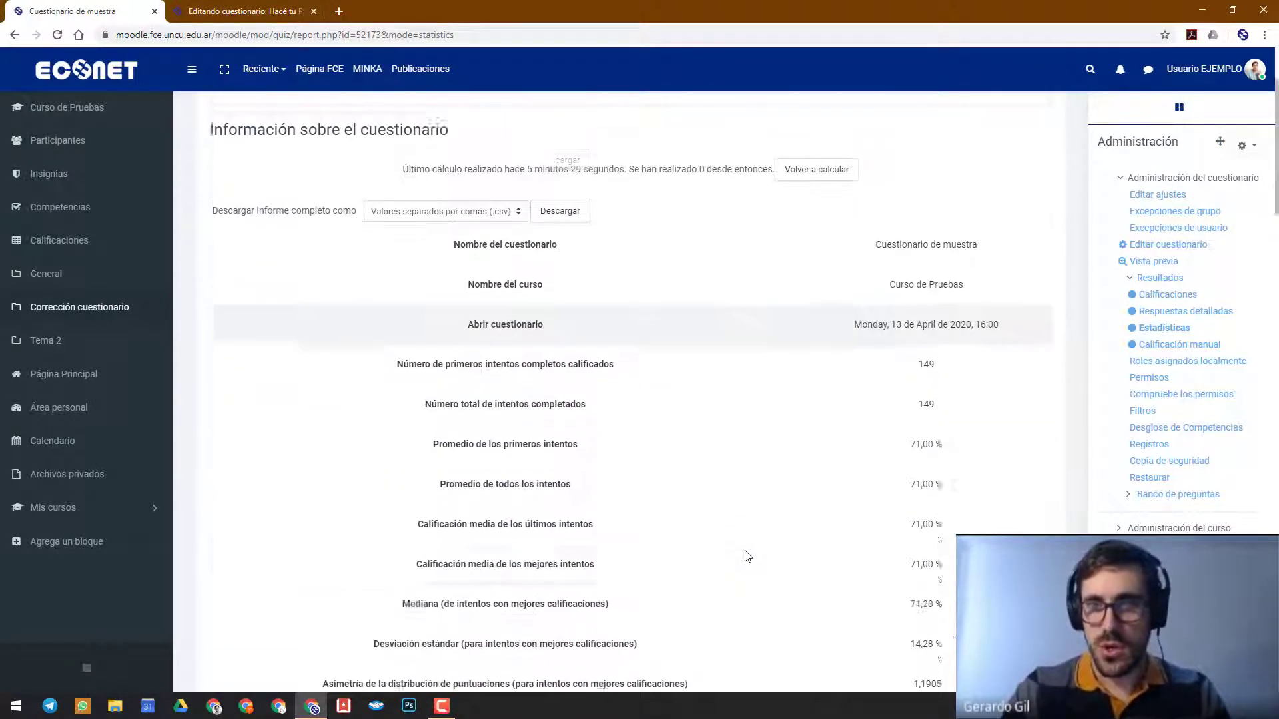
scroll(746, 557, down, 3)
scroll(746, 557, up, 6)
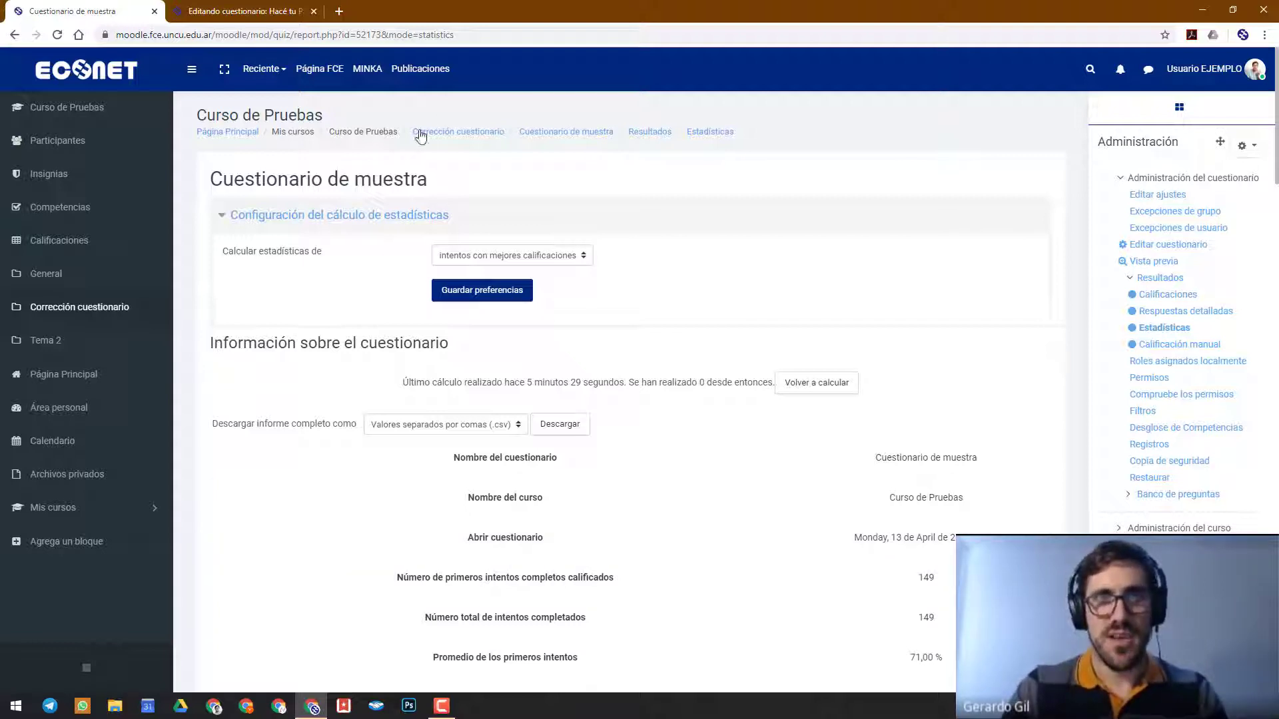
click(423, 134)
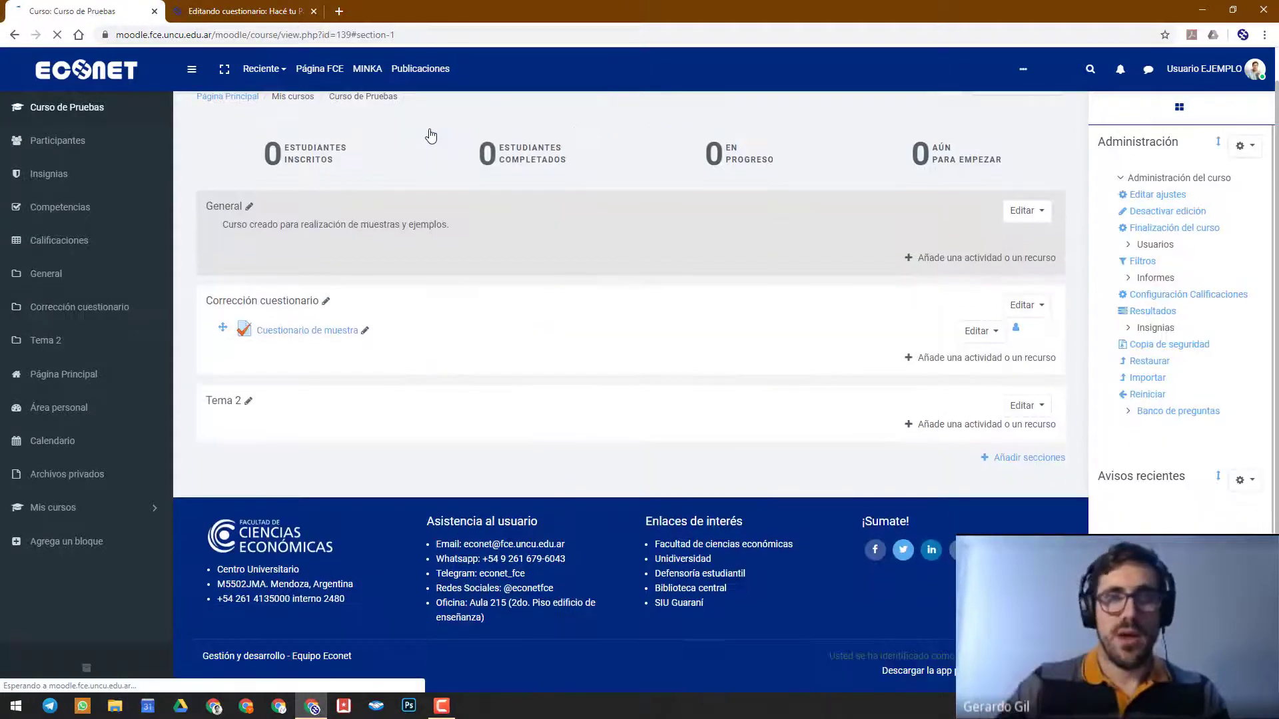